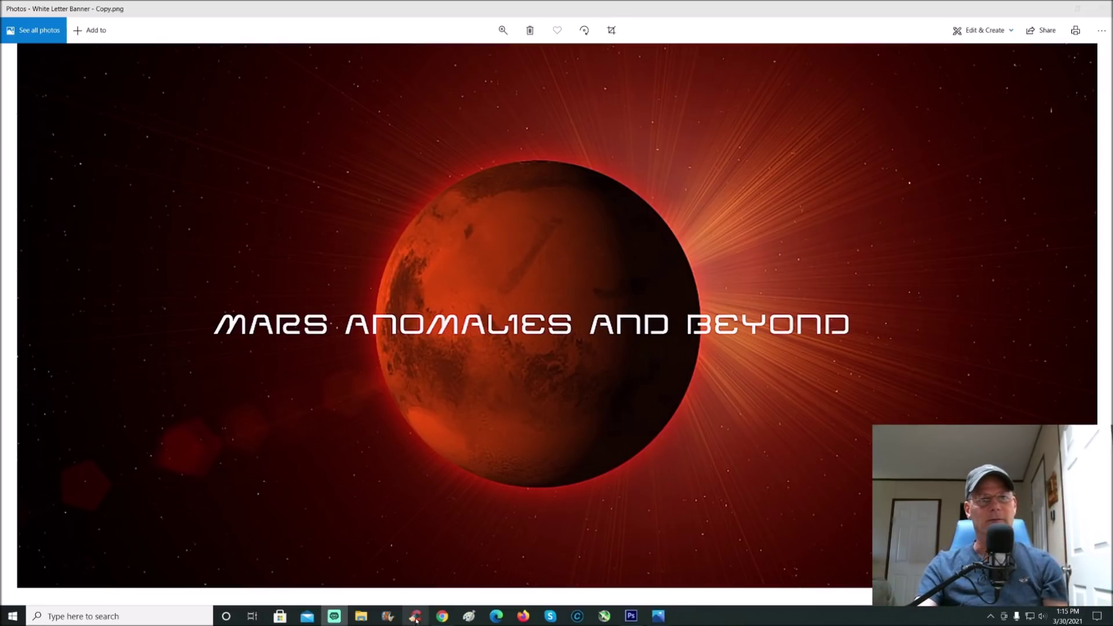
Step: Scroll the Soviet Mars Images page to Mars-4, then switch to the Pulse-position modulation tab
left_click(442, 616)
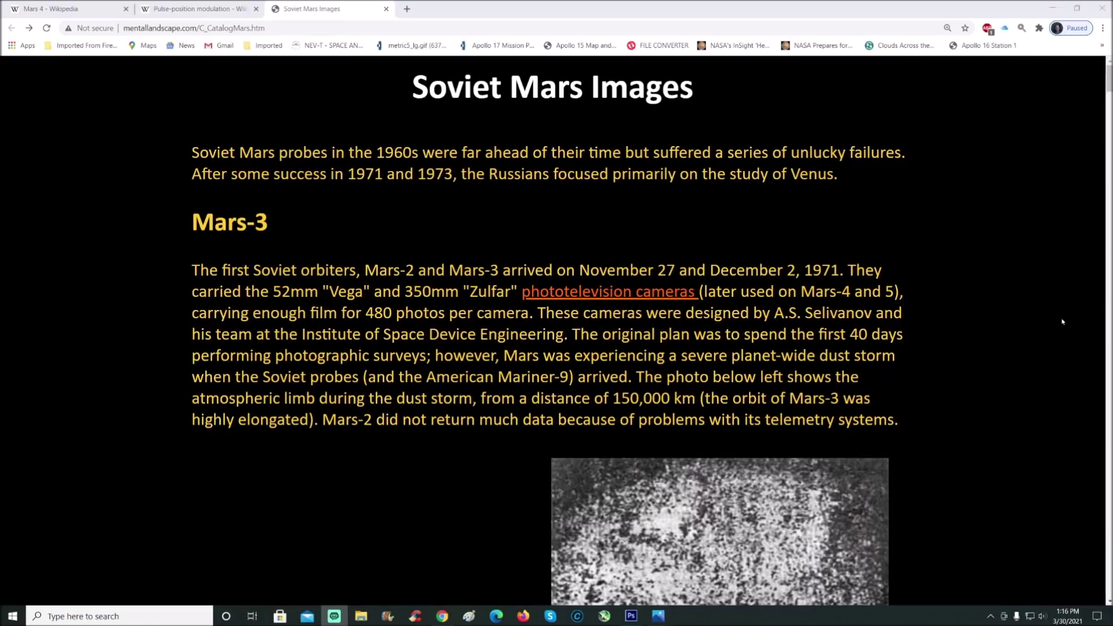
scroll(1027, 327, "down", 12)
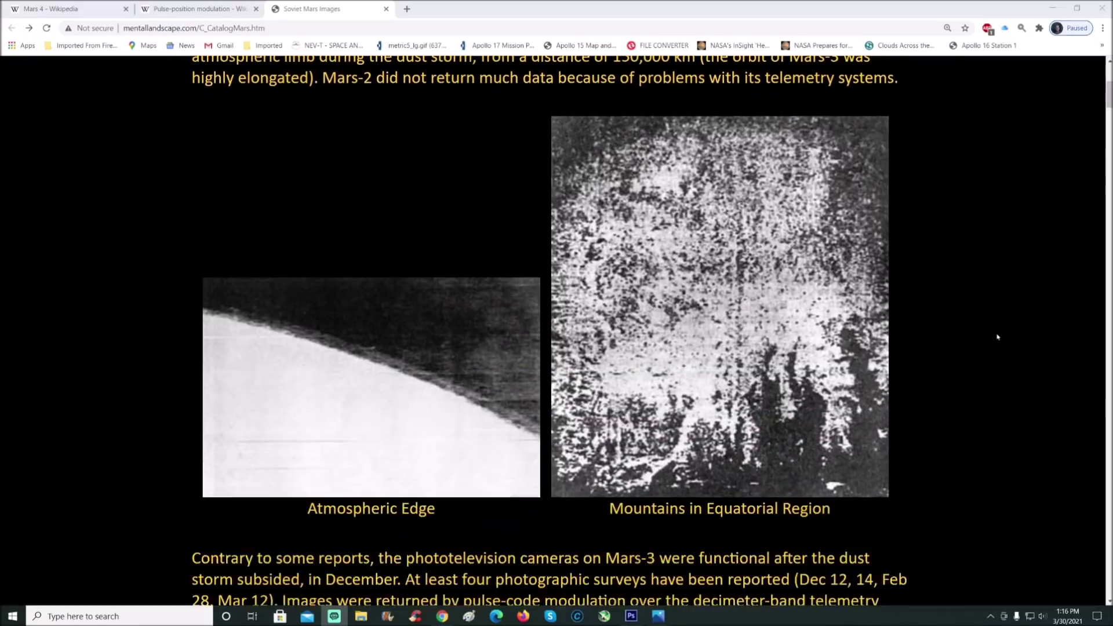
scroll(998, 341, "down", 12)
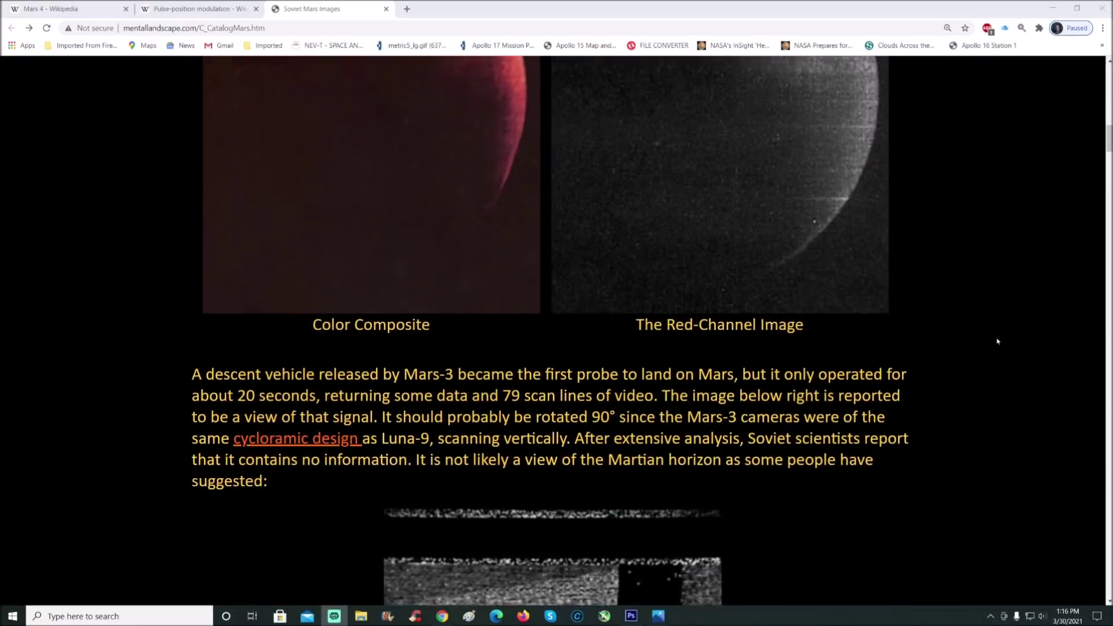
scroll(998, 343, "down", 4)
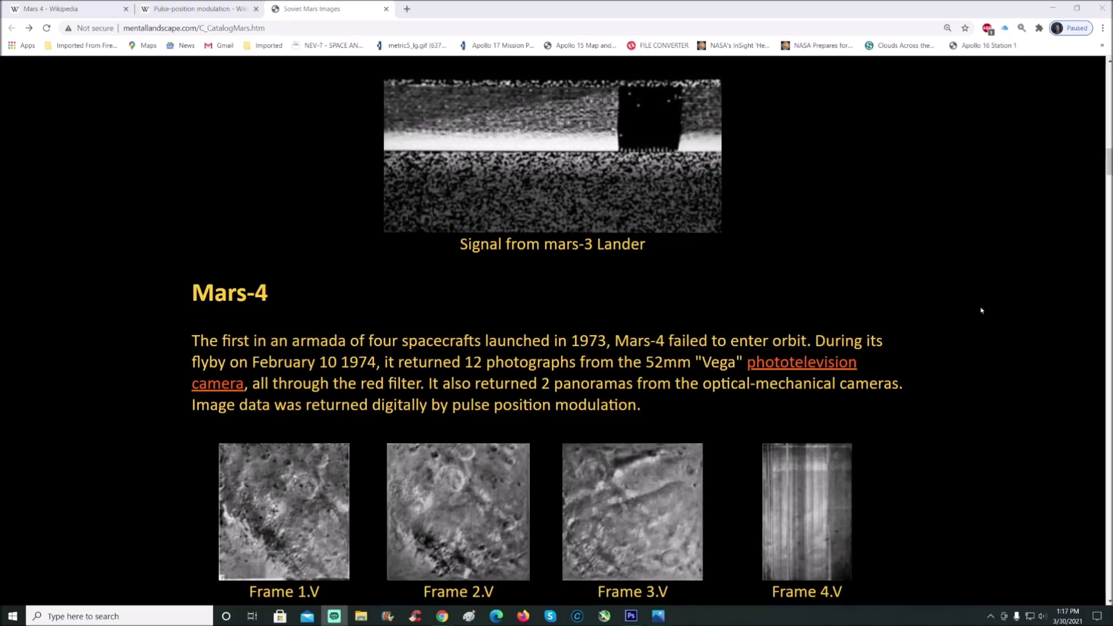
left_click(196, 11)
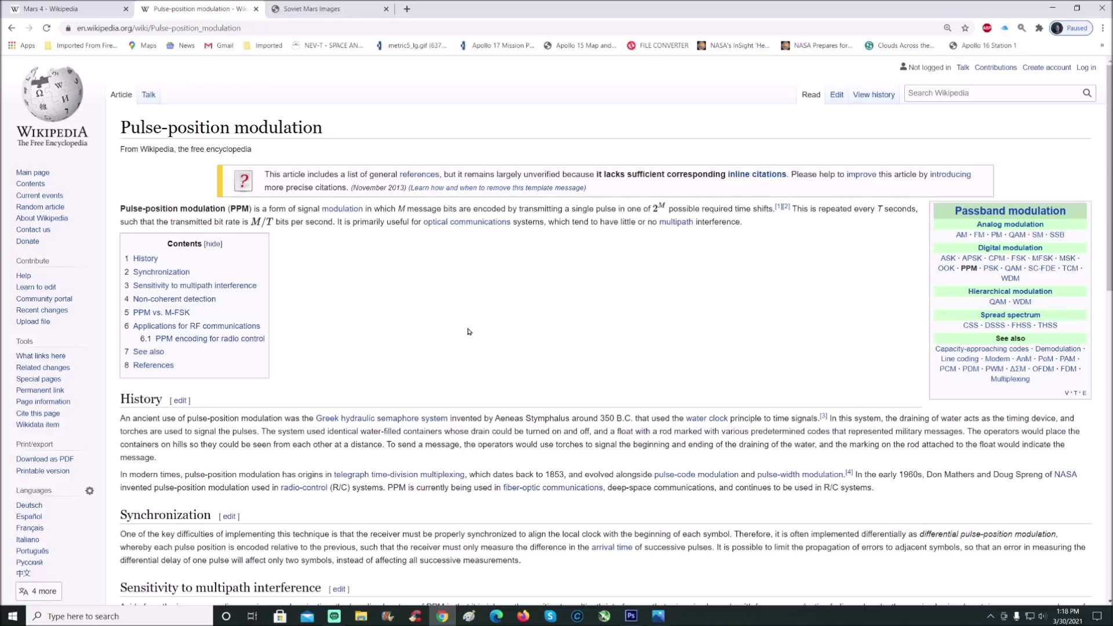
Step: Read down the Pulse-position modulation article toward its History and multipath interference sections
mouse_move(479, 223)
scroll(307, 360, "down", 3)
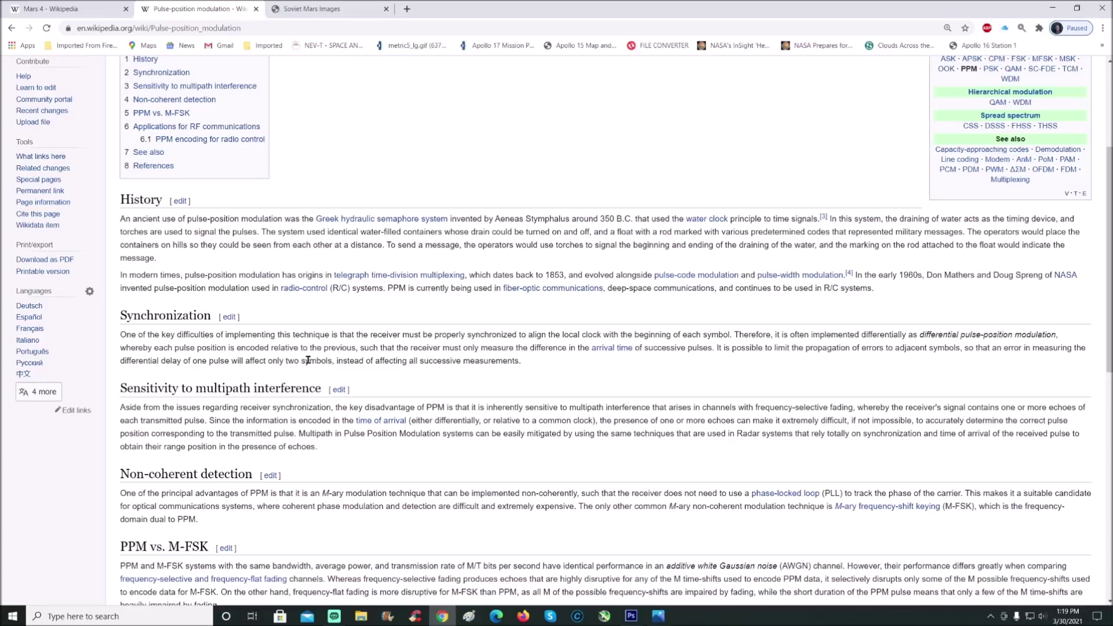
scroll(310, 360, "up", 3)
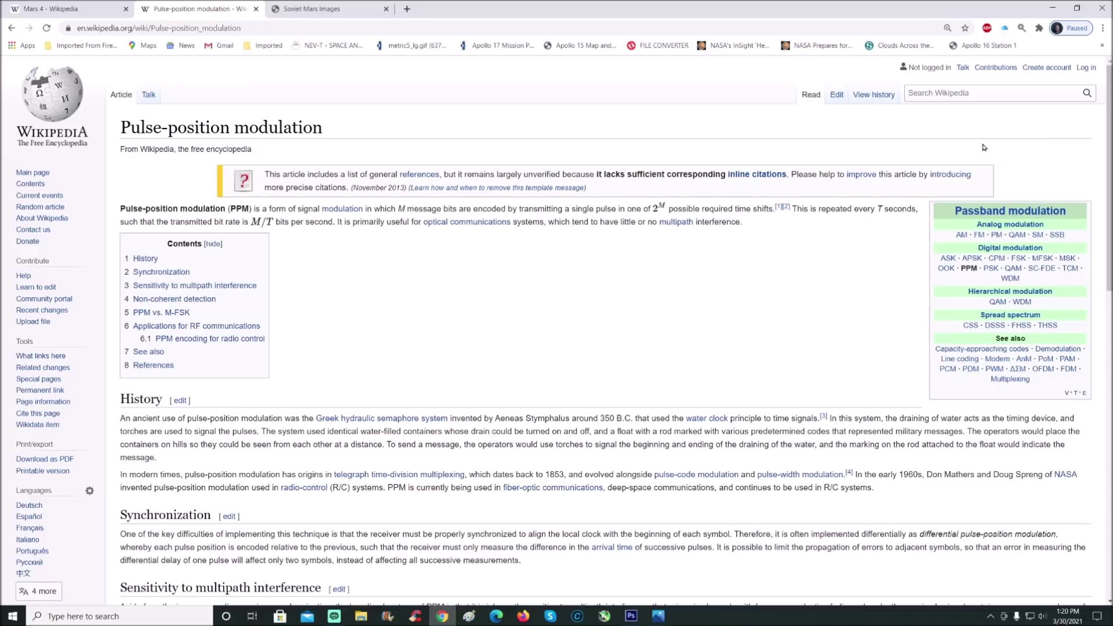
Step: Return to the Soviet Mars Images tab and scroll to the Mars-4 orange and red filter panoramas
key("ctrl+Tab")
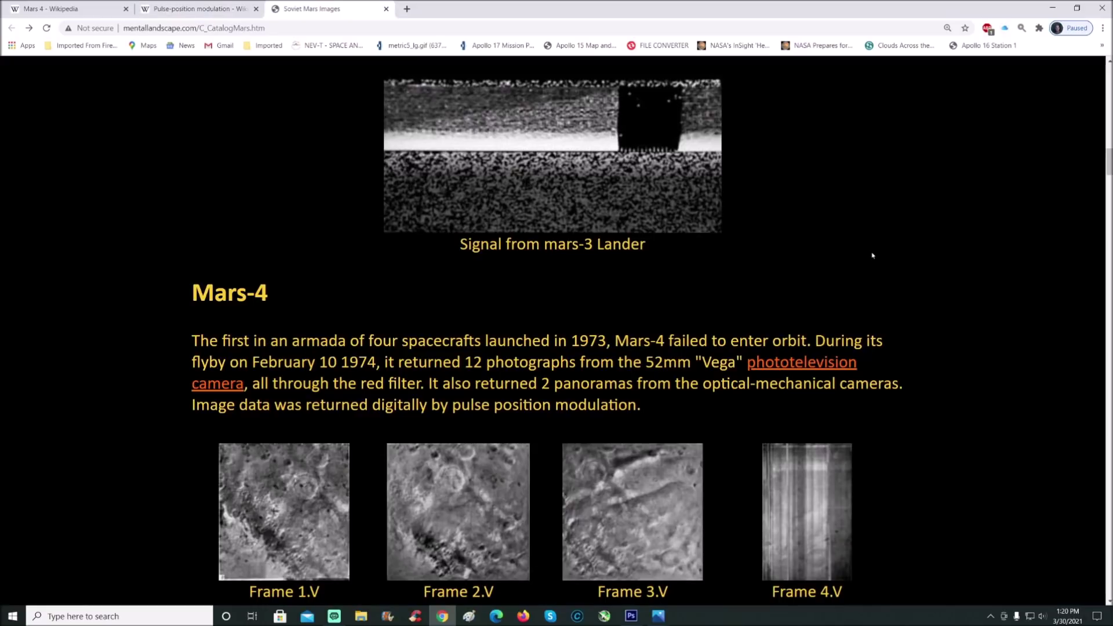
scroll(883, 255, "down", 2)
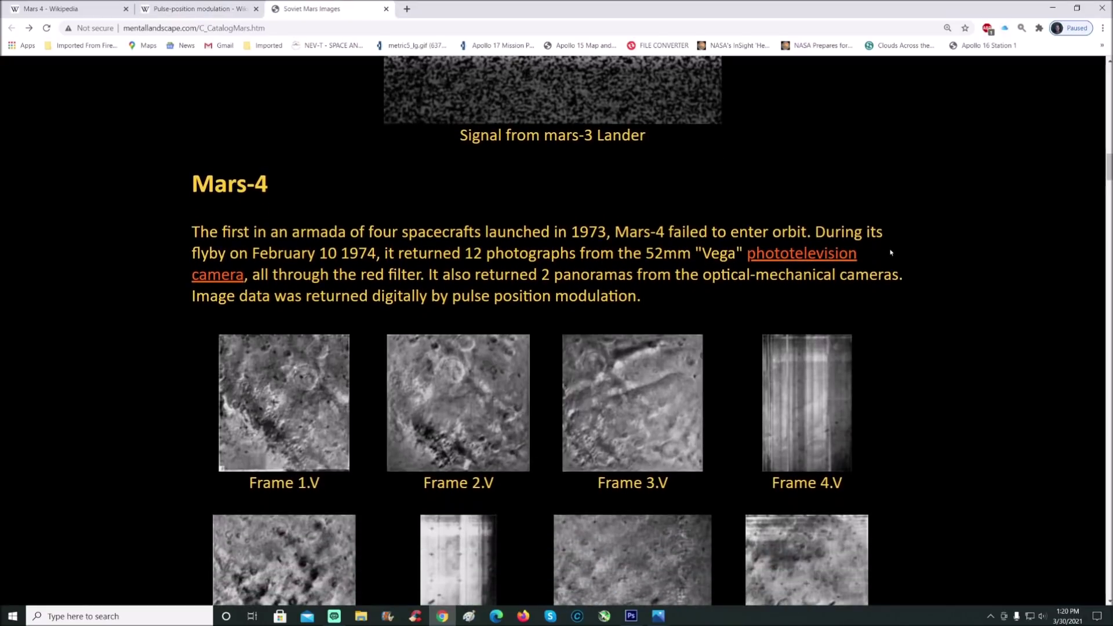
scroll(898, 260, "down", 2)
scroll(902, 263, "down", 4)
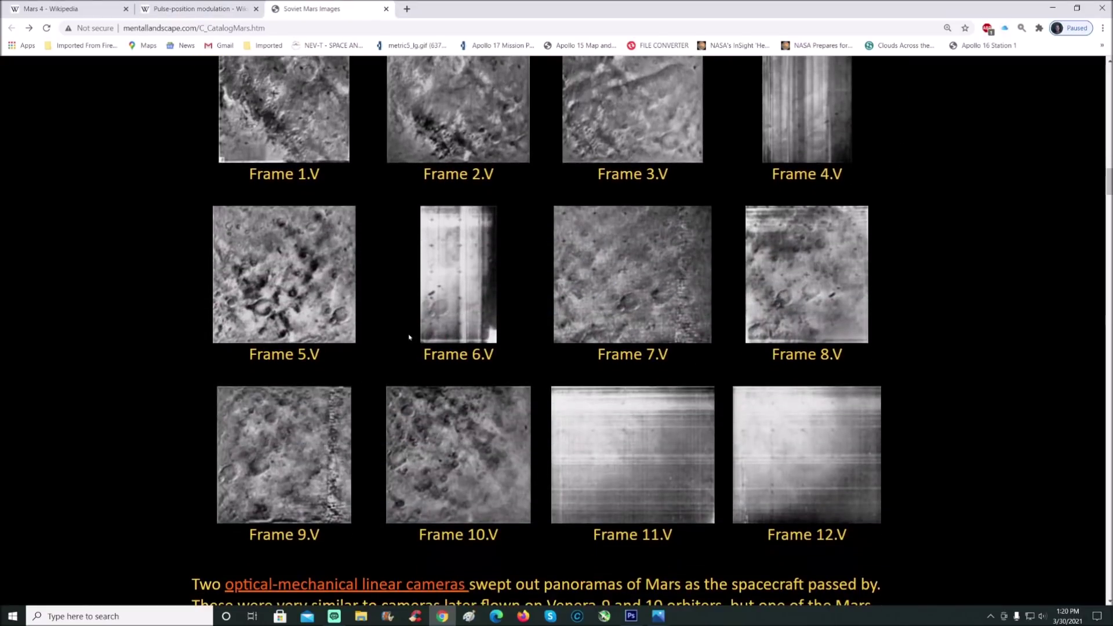
scroll(973, 279, "down", 3)
scroll(974, 281, "down", 3)
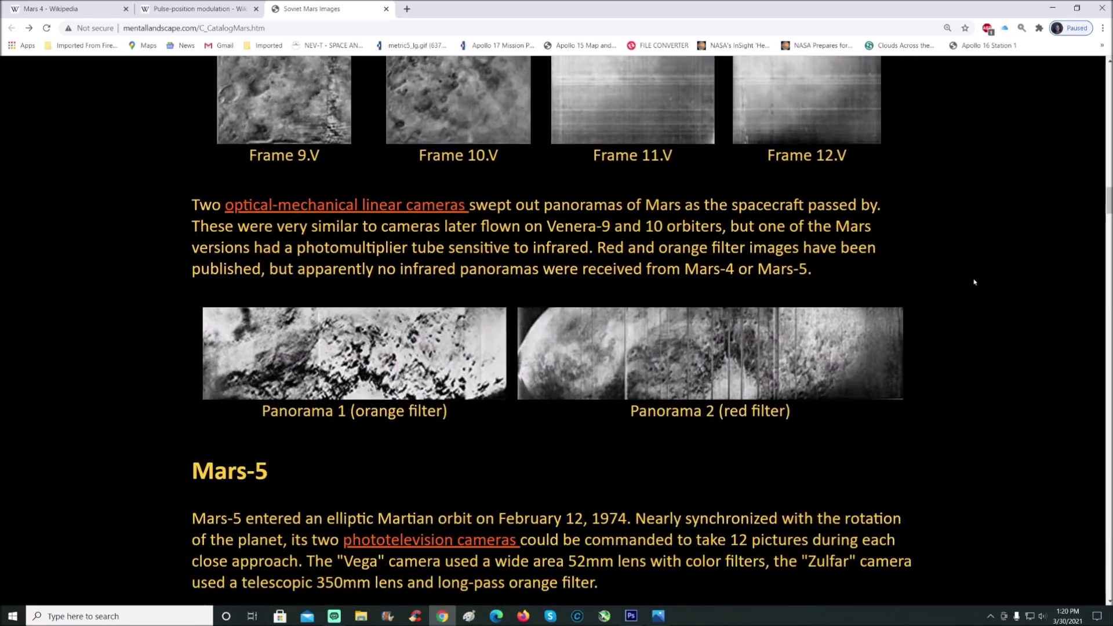
scroll(974, 282, "up", 1)
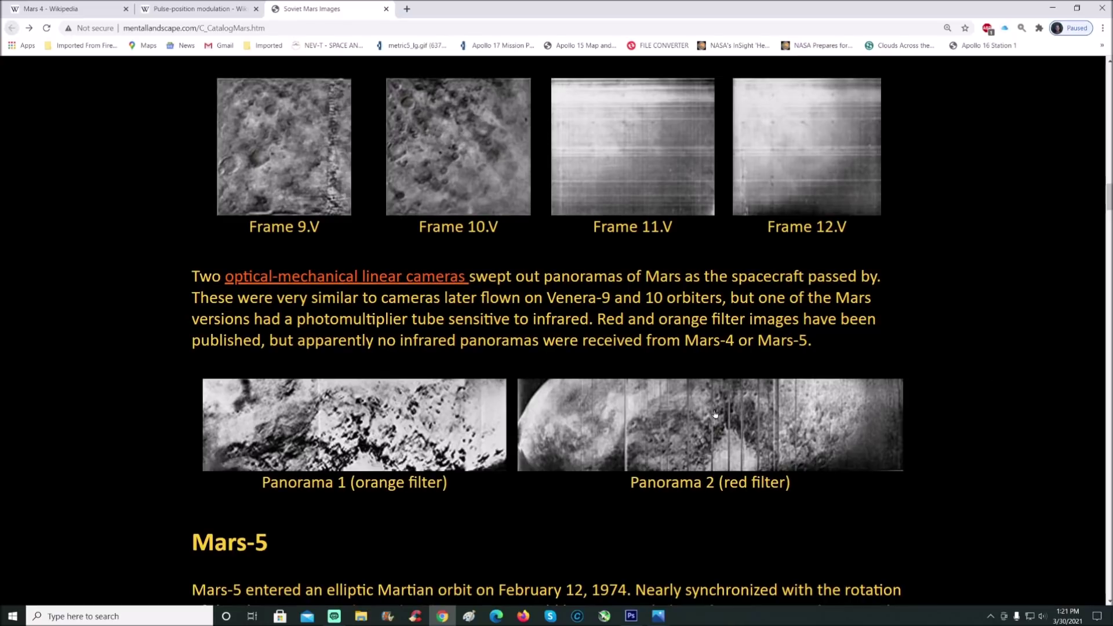
Step: Open C_Mars04_Panorama1.jpg as a standalone image and zoom in on the terrain
left_click(386, 417)
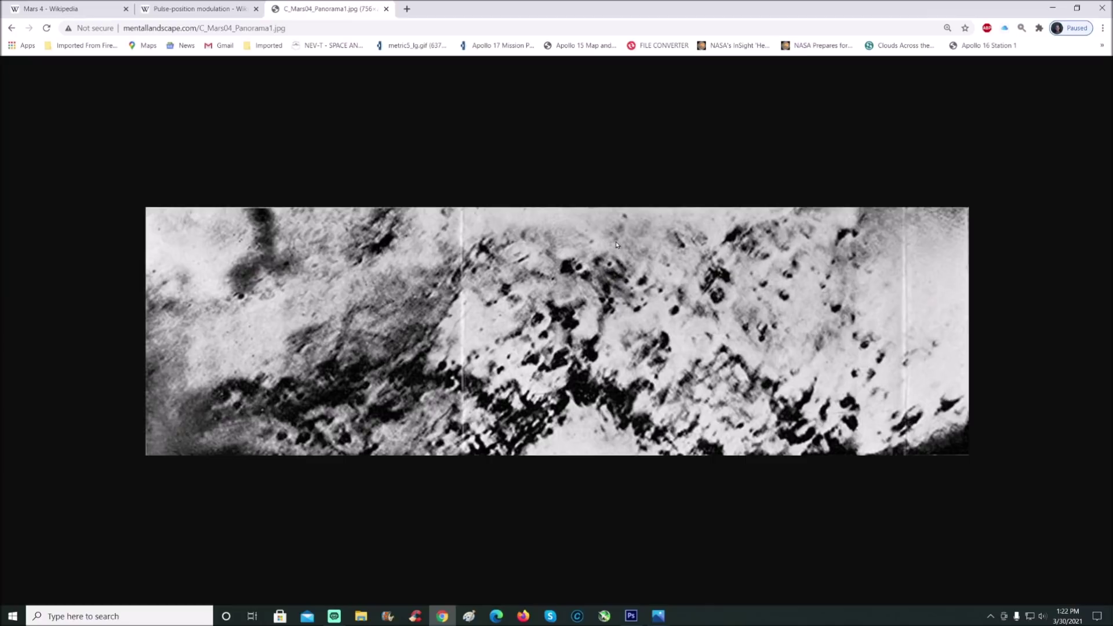
key("ctrl+plus")
key("ctrl+plus")
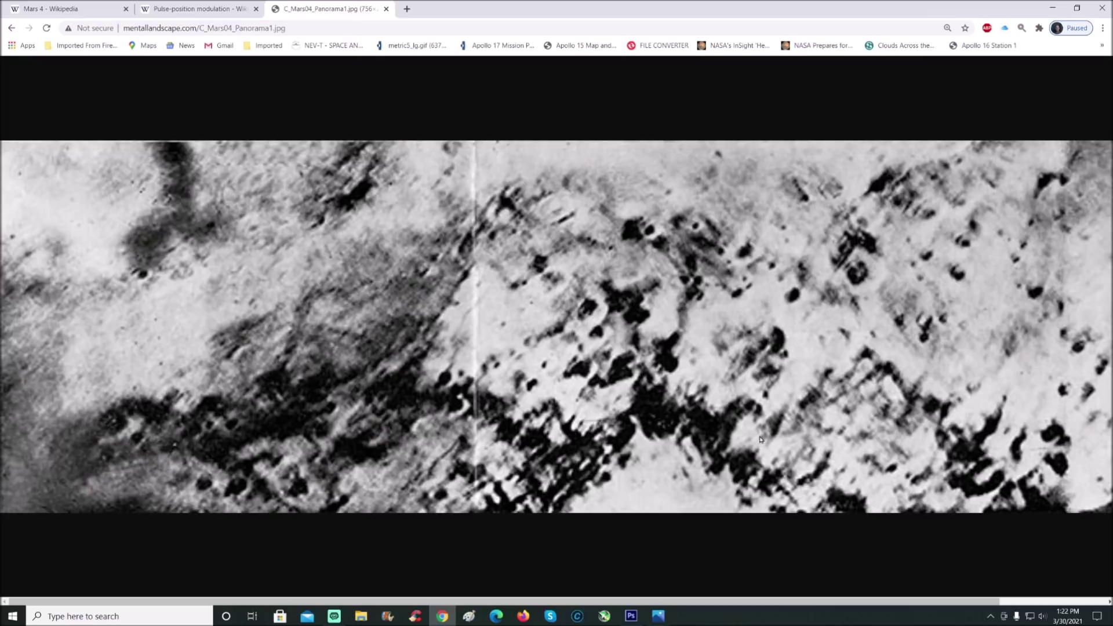
scroll(752, 476, "up", 1)
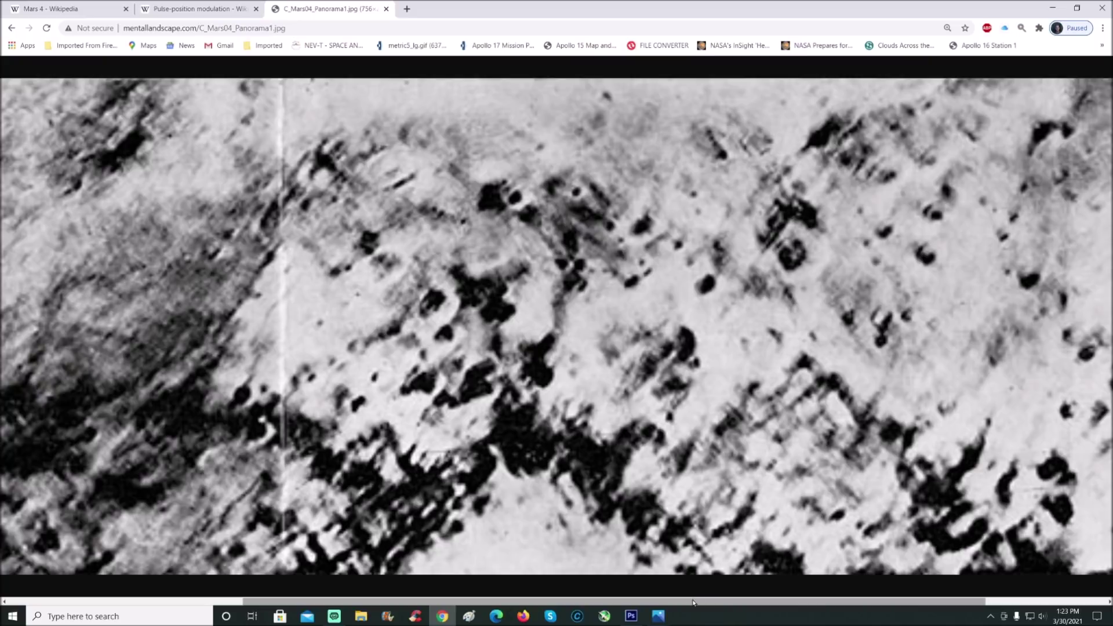
left_click_drag(694, 598, 539, 600)
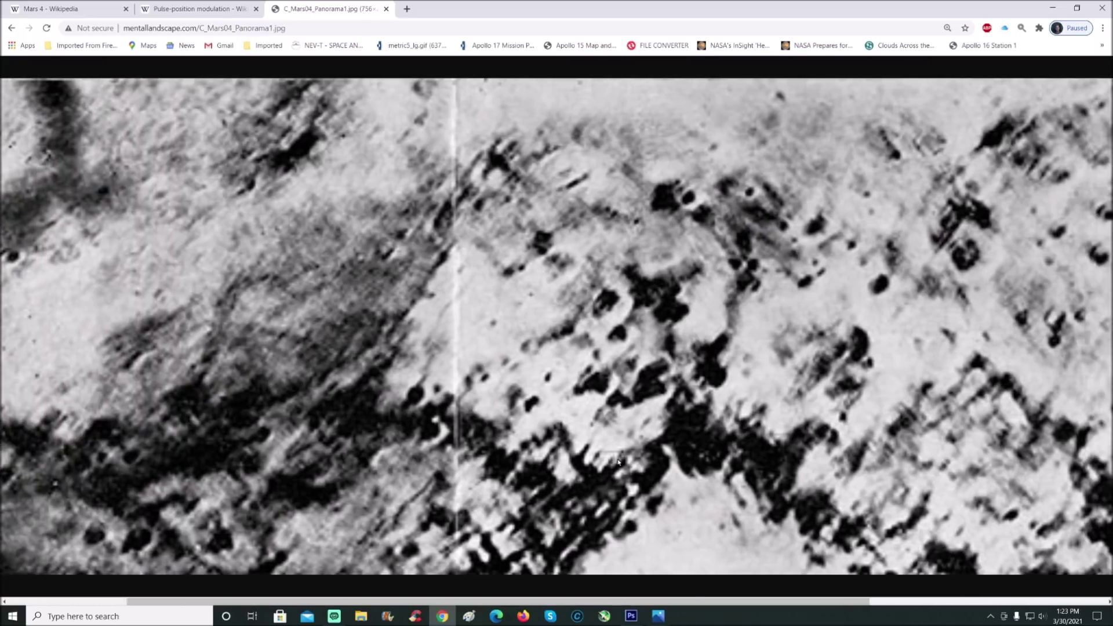
Step: Pan across the magnified panorama, then zoom out to see the whole Panorama 1 strip
scroll(785, 480, "up", 2)
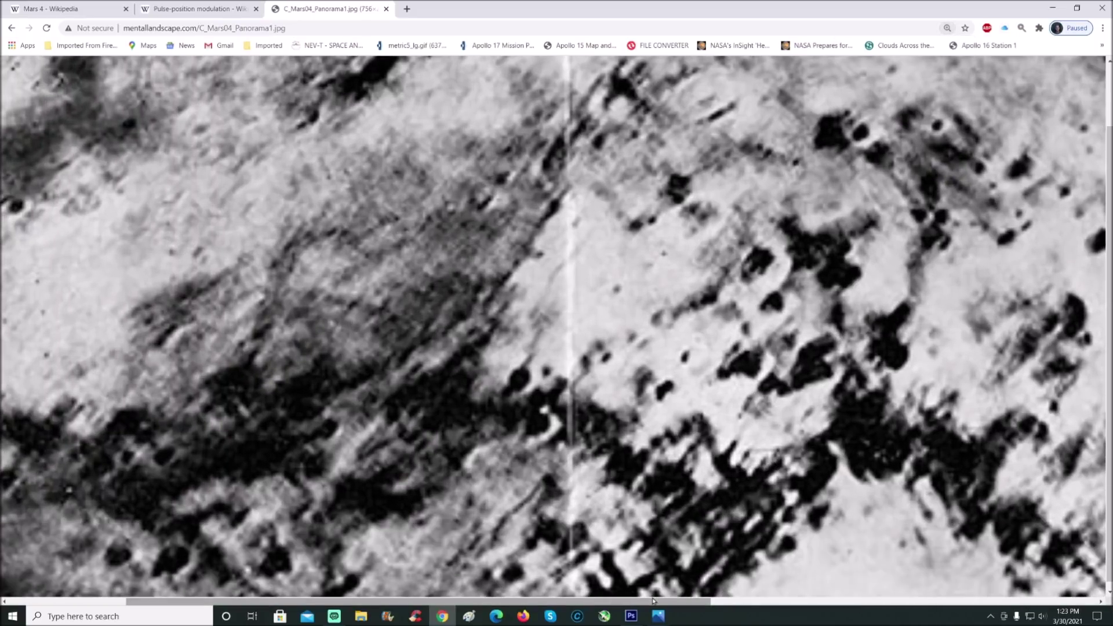
scroll(626, 421, "right", 3)
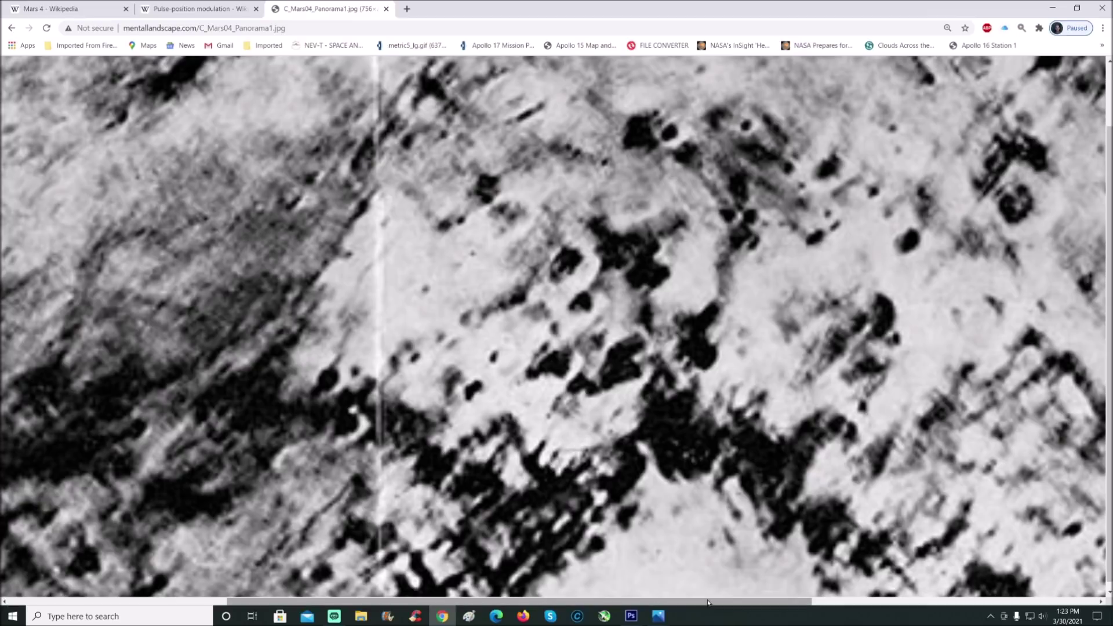
left_click_drag(707, 603, 647, 604)
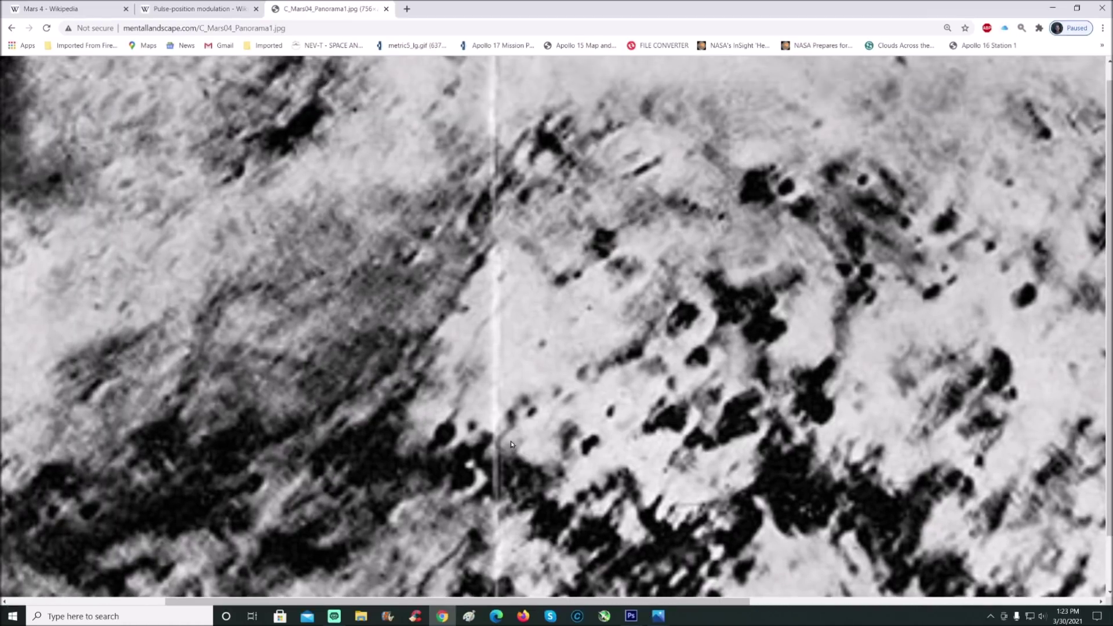
left_click_drag(682, 603, 669, 603)
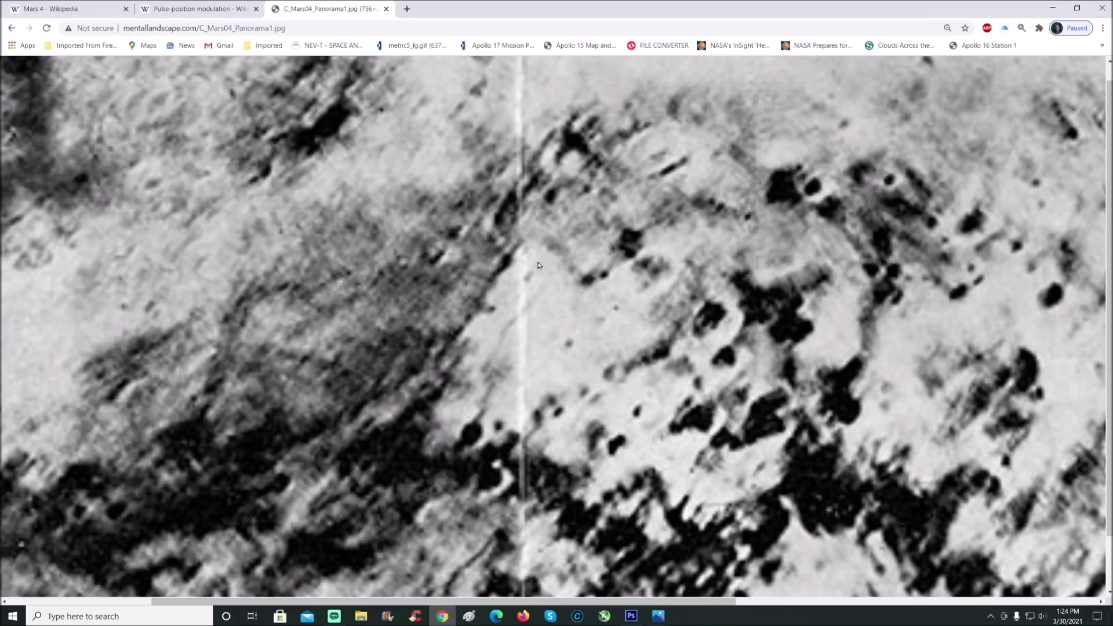
scroll(536, 283, "down", 3)
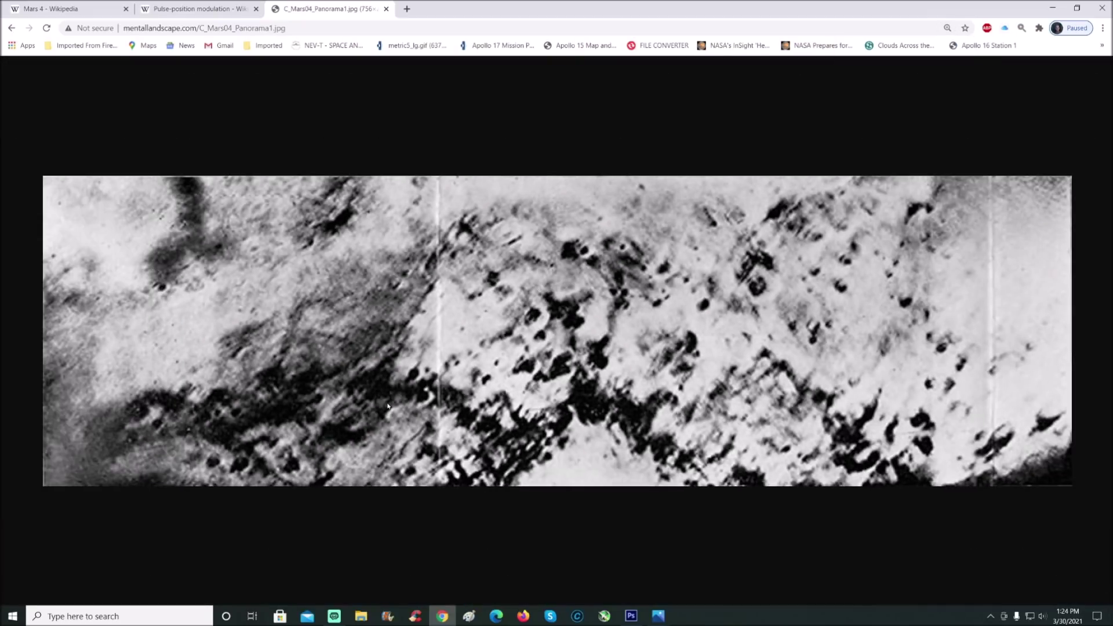
Step: Reset the browser zoom to 100%, then switch to Mars04_Panorama 1.png in Photoshop and zoom in
scroll(388, 409, "up", 1)
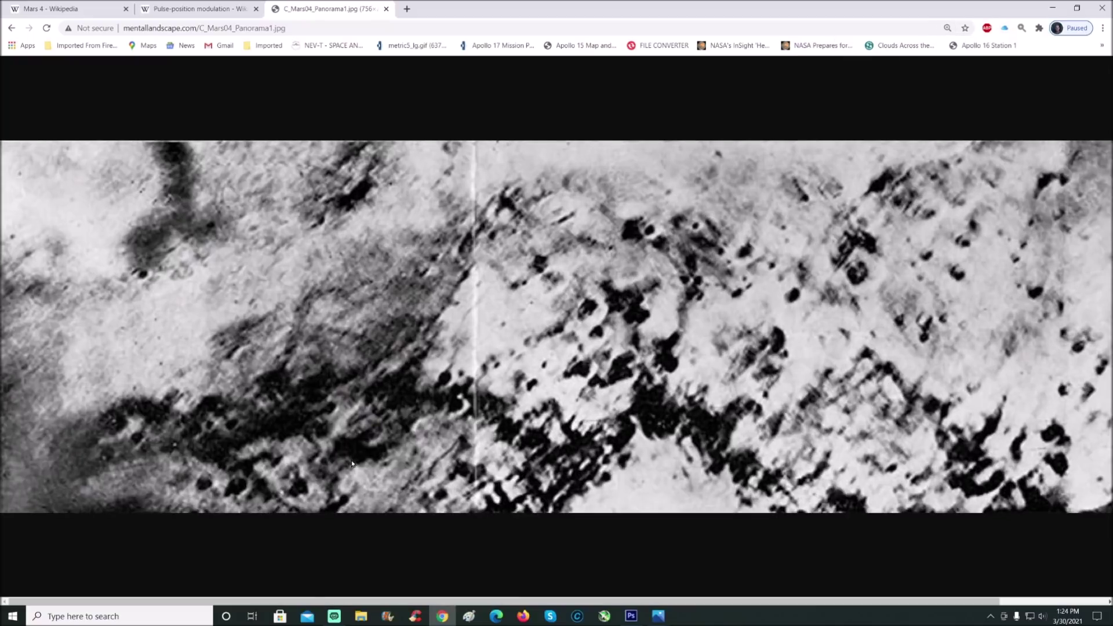
scroll(352, 464, "up", 1)
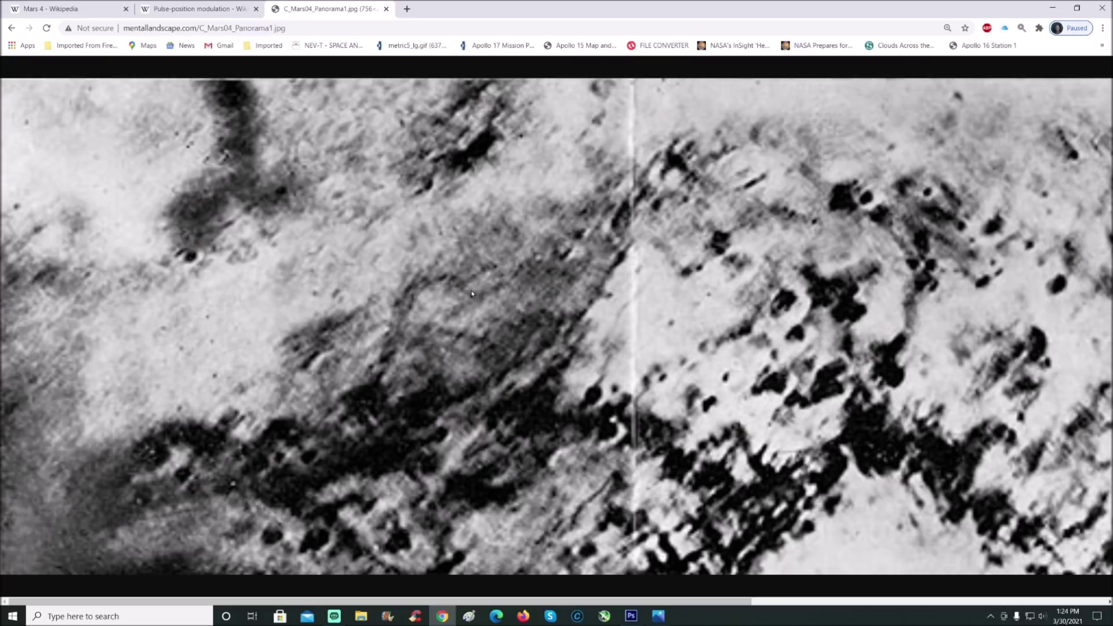
key("ctrl+minus")
key("ctrl+minus")
key("ctrl+minus")
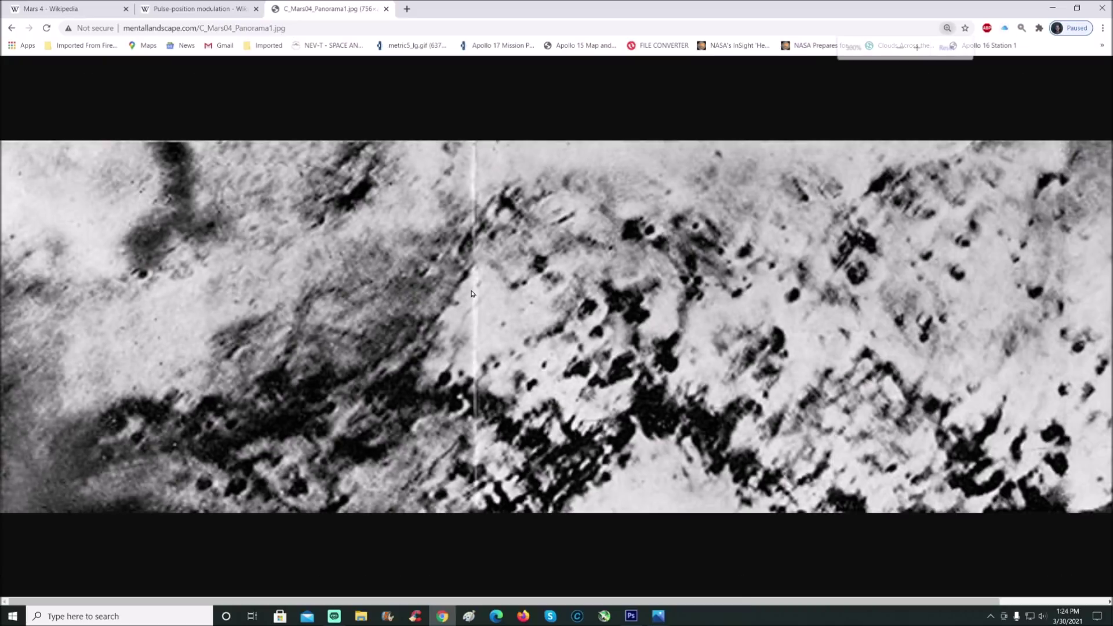
key("ctrl+minus")
key("ctrl+minus")
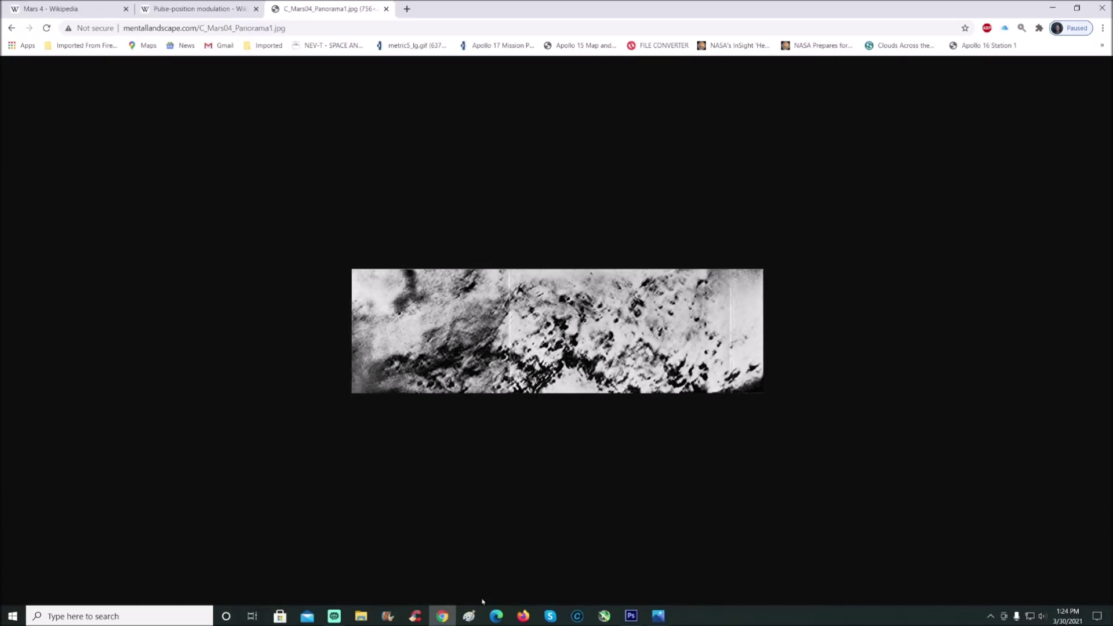
left_click(631, 615)
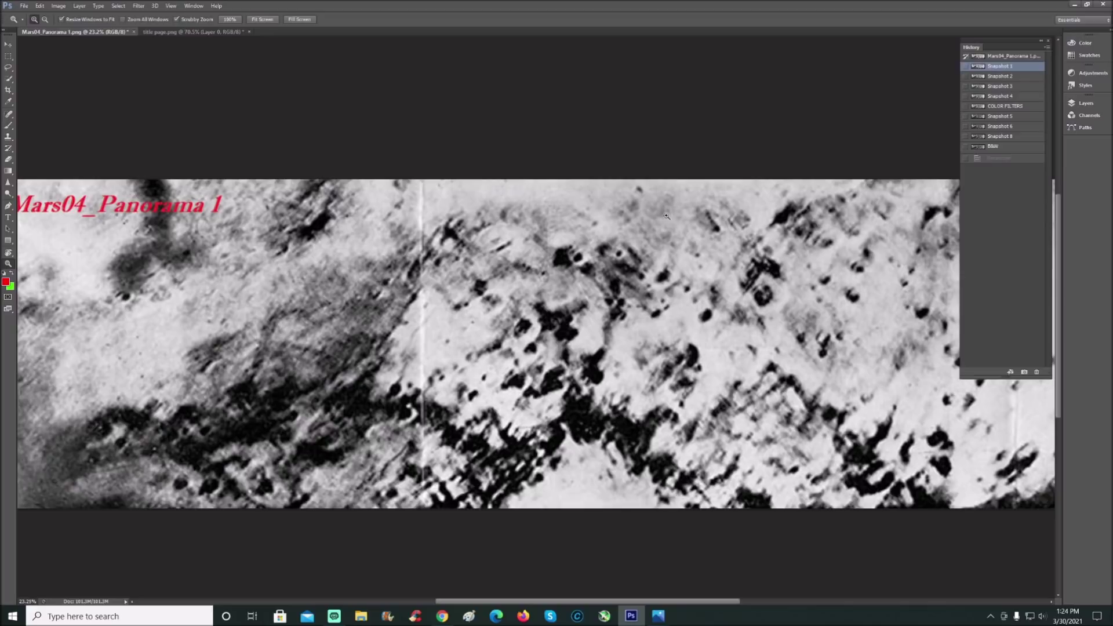
left_click_drag(666, 216, 690, 184)
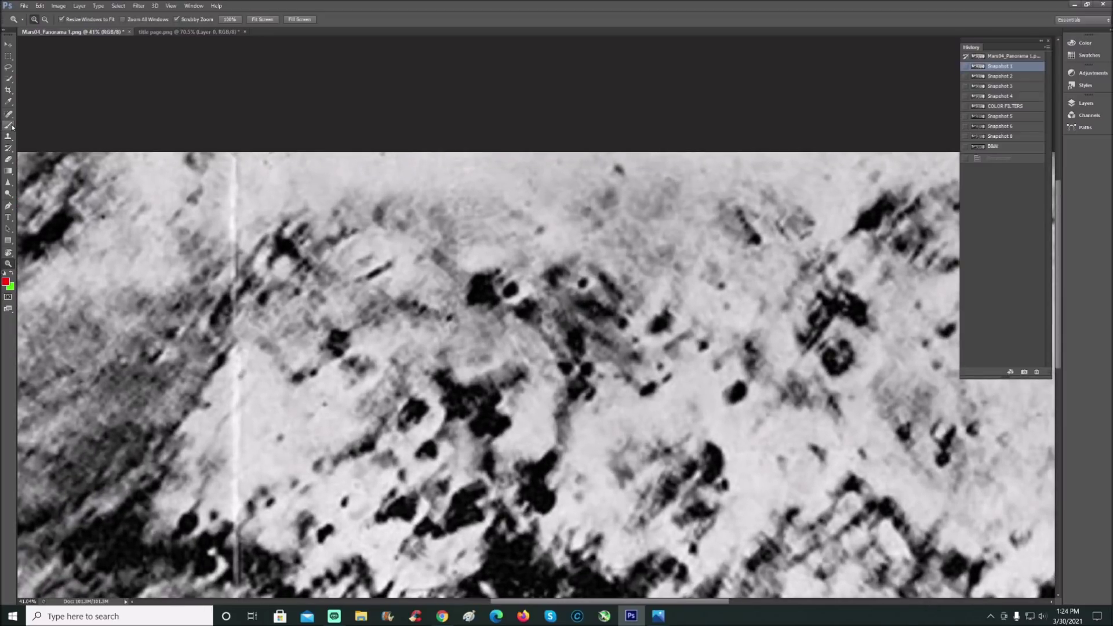
Step: With the Brush tool and red foreground colour, circle the dark crater cluster in the upper middle
left_click(12, 275)
left_click(6, 126)
key("x")
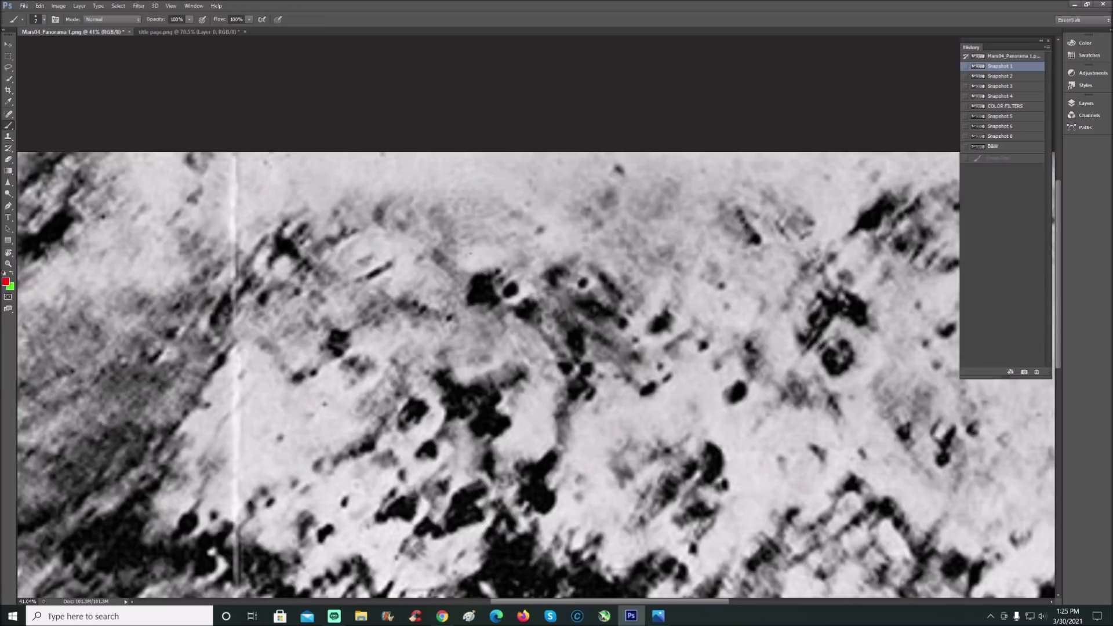
mouse_move(575, 227)
left_mouse_down()
mouse_move(501, 228)
mouse_move(458, 275)
mouse_move(462, 338)
mouse_move(545, 399)
mouse_move(677, 376)
mouse_move(689, 267)
mouse_move(639, 219)
mouse_move(539, 224)
left_mouse_up()
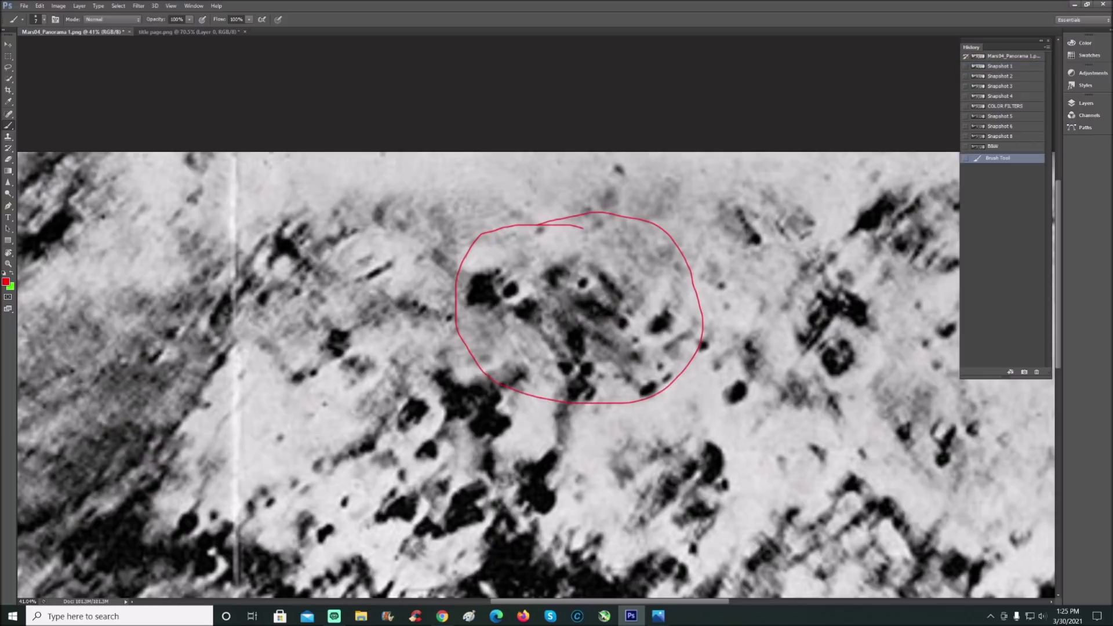
Step: Rotate the canvas view to tilt the panorama
left_click(8, 253)
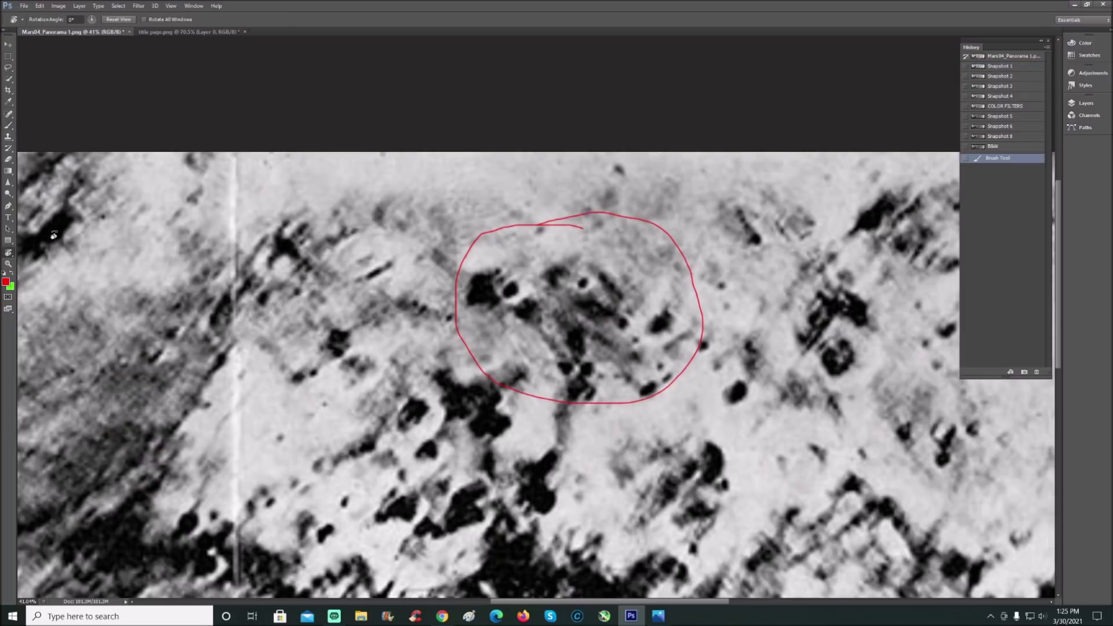
left_click_drag(168, 180, 263, 114)
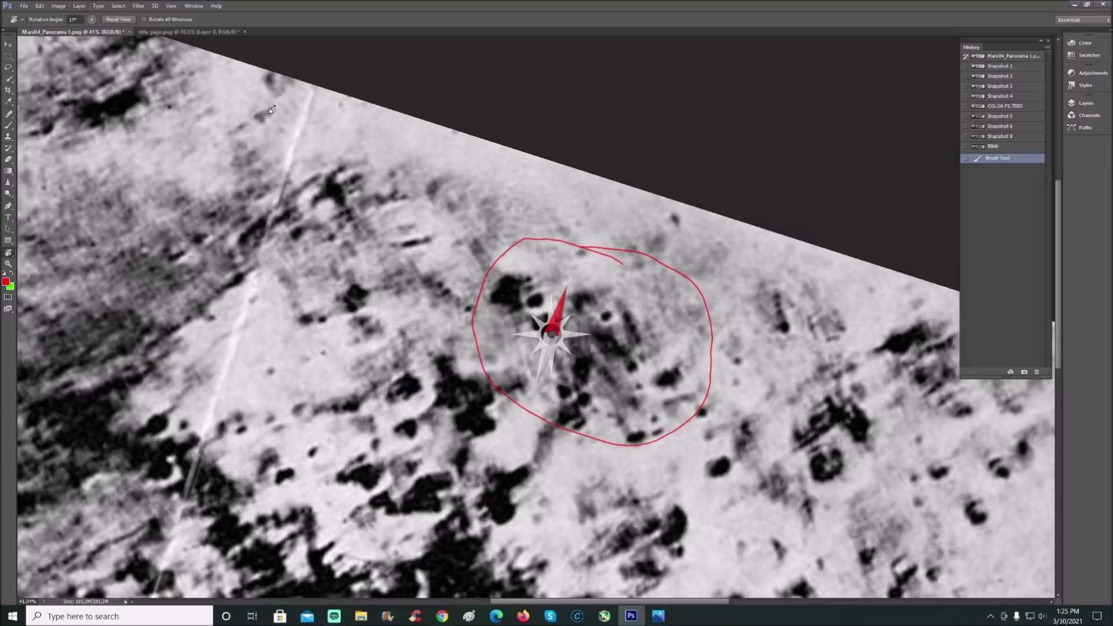
left_click_drag(271, 110, 262, 121)
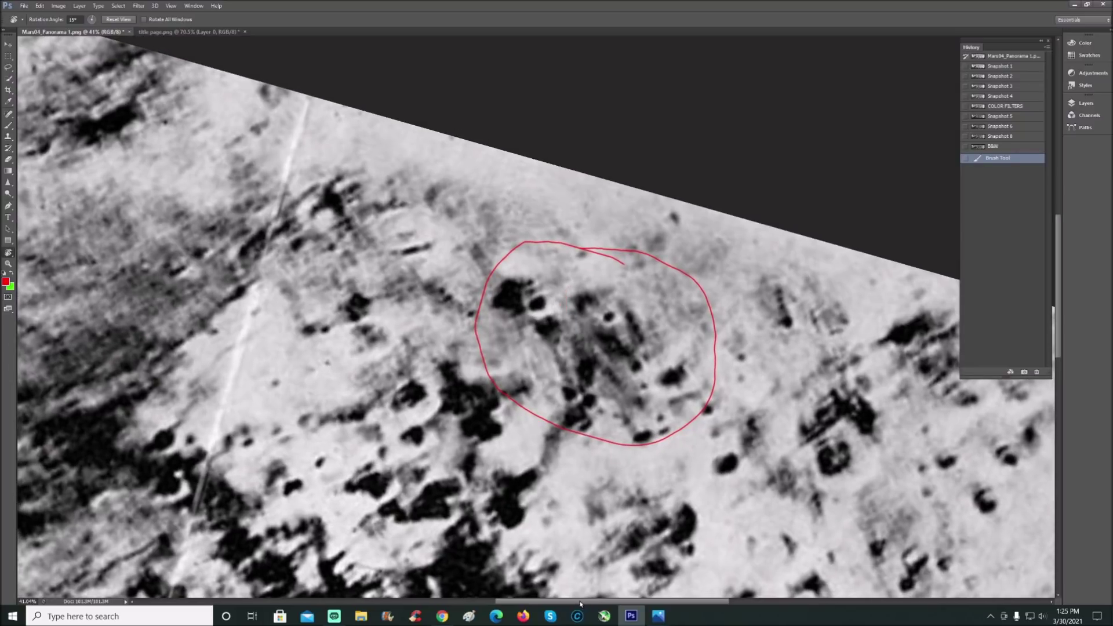
left_click_drag(580, 604, 617, 584)
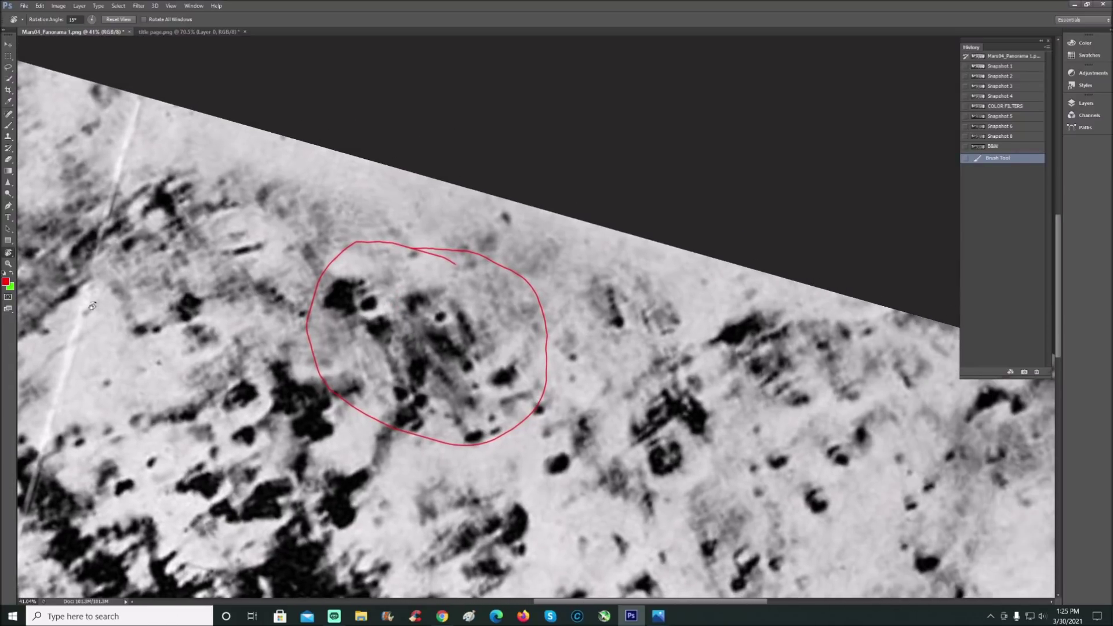
Step: Outline the elongated dark feature and the left blob inside the big circle in red
left_click(8, 125)
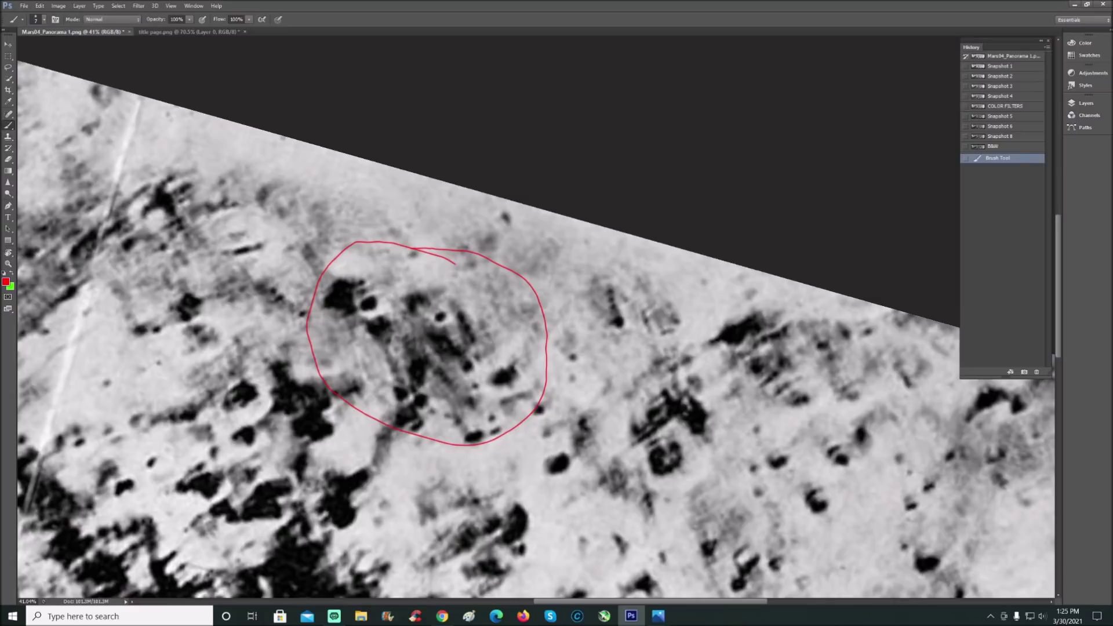
left_click_drag(416, 294, 447, 285)
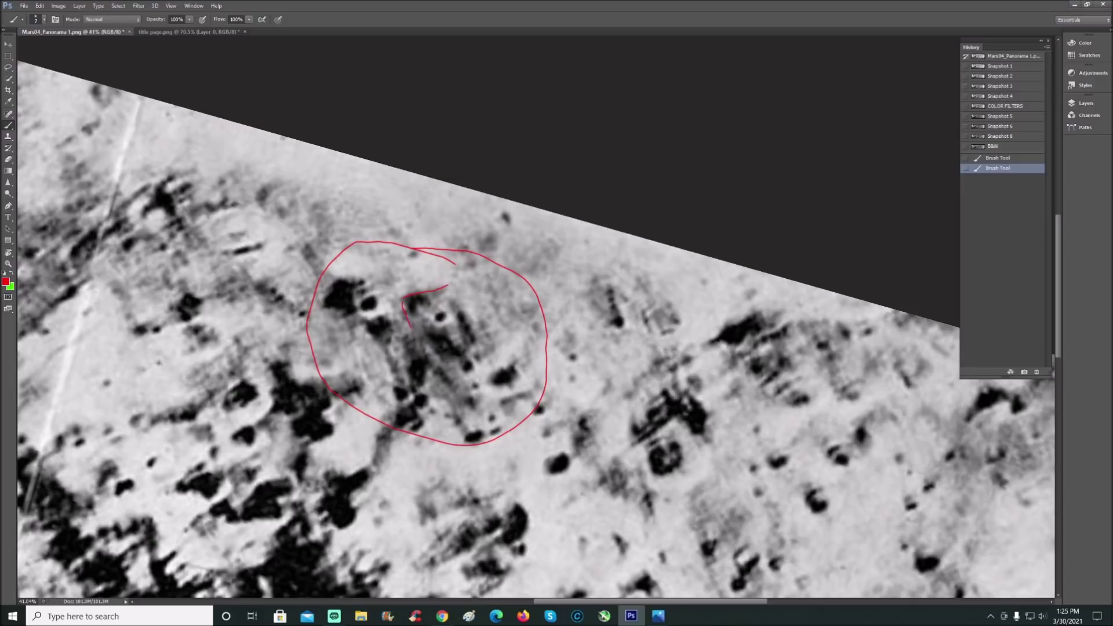
left_click_drag(429, 352, 444, 366)
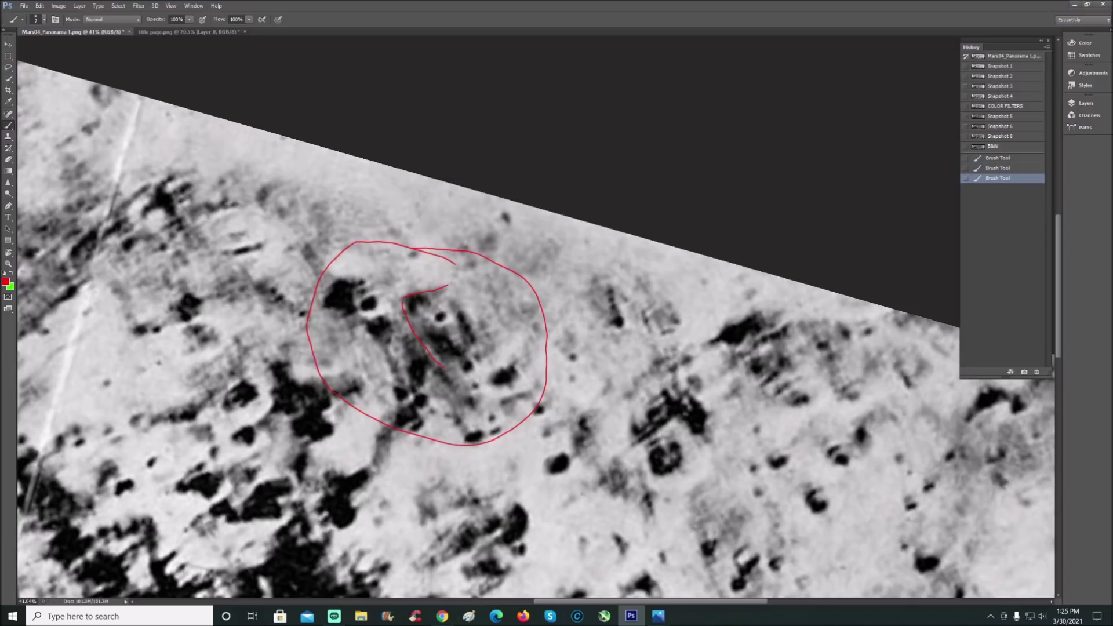
mouse_move(462, 369)
left_mouse_down()
mouse_move(475, 372)
mouse_move(467, 352)
left_mouse_up()
left_click_drag(464, 315, 454, 280)
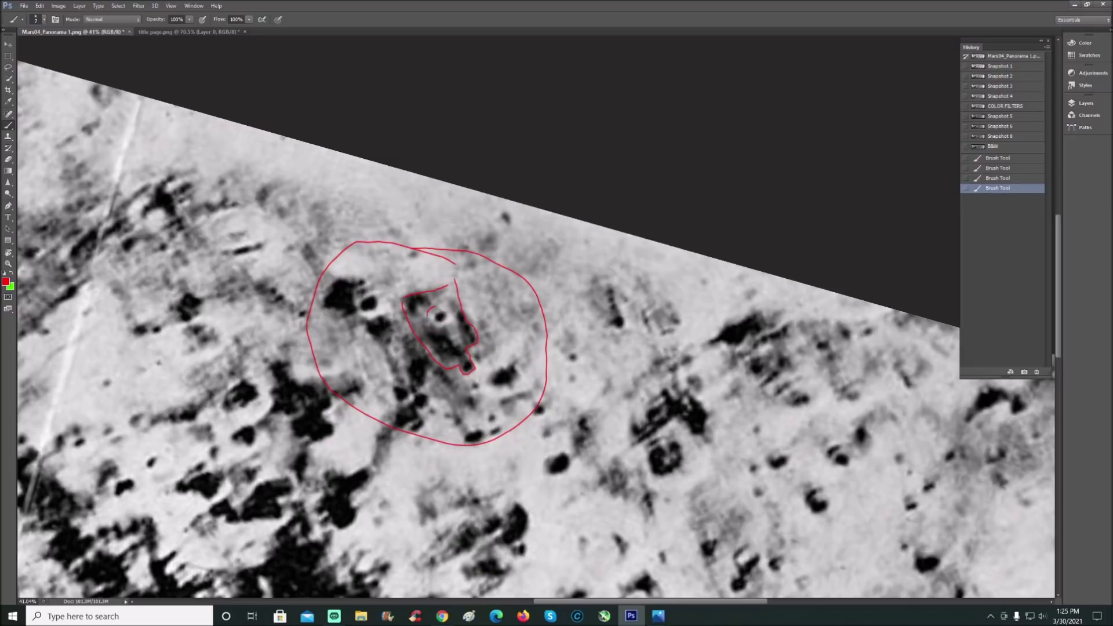
left_click_drag(427, 317, 443, 323)
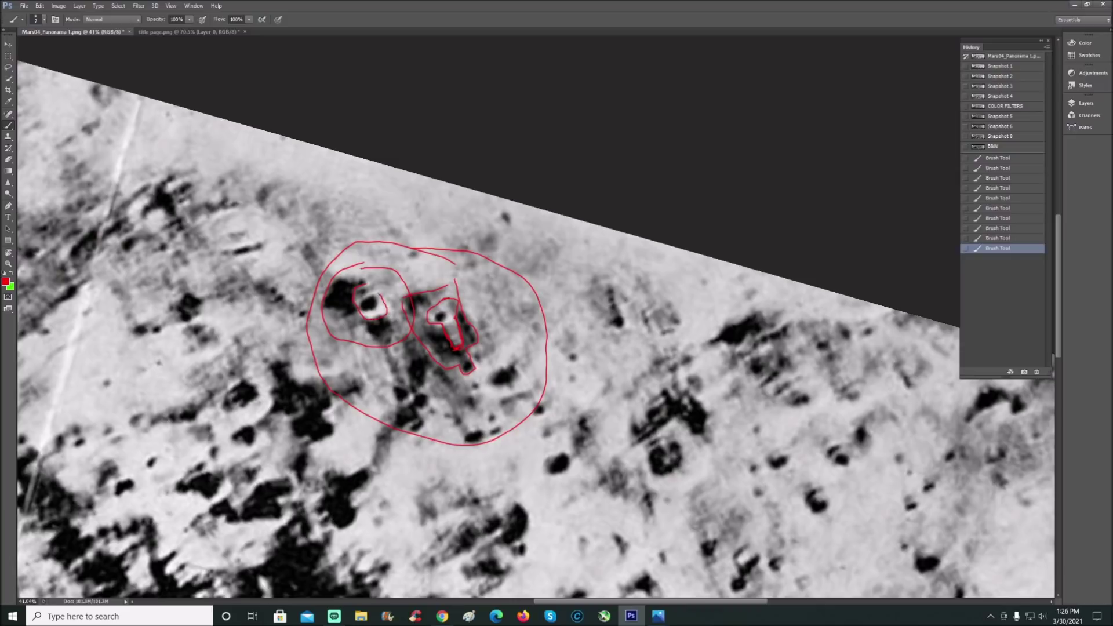
left_click_drag(365, 301, 371, 305)
left_click_drag(366, 306, 374, 308)
left_click_drag(364, 310, 376, 312)
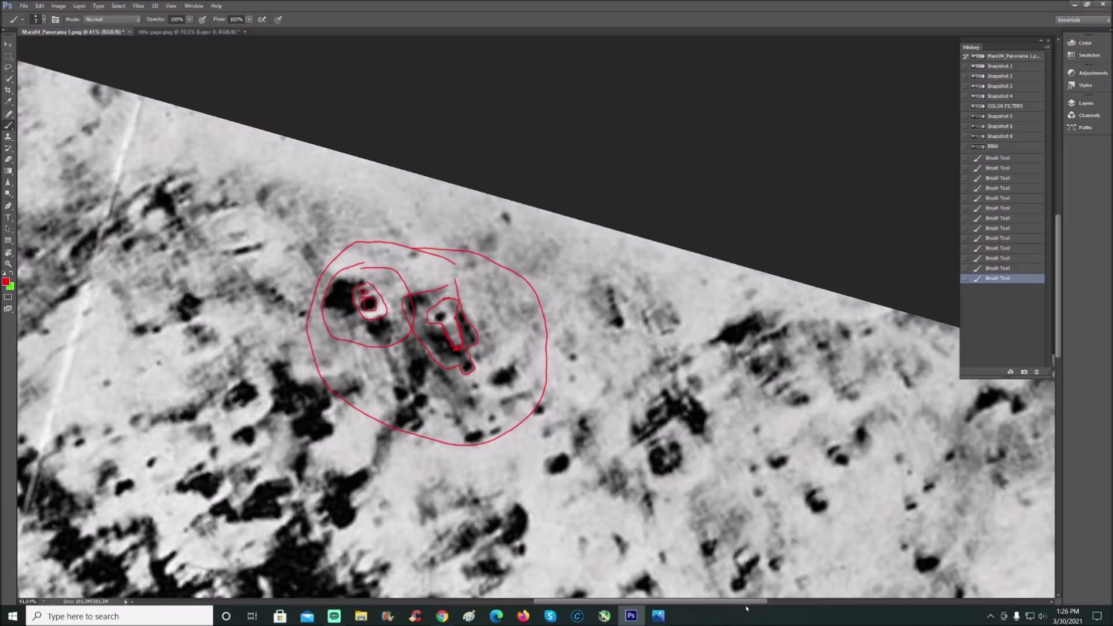
Step: Circle the small feature to the upper left with red arcs and an inner mark
left_click_drag(746, 607, 710, 610)
scroll(462, 341, "up", 3)
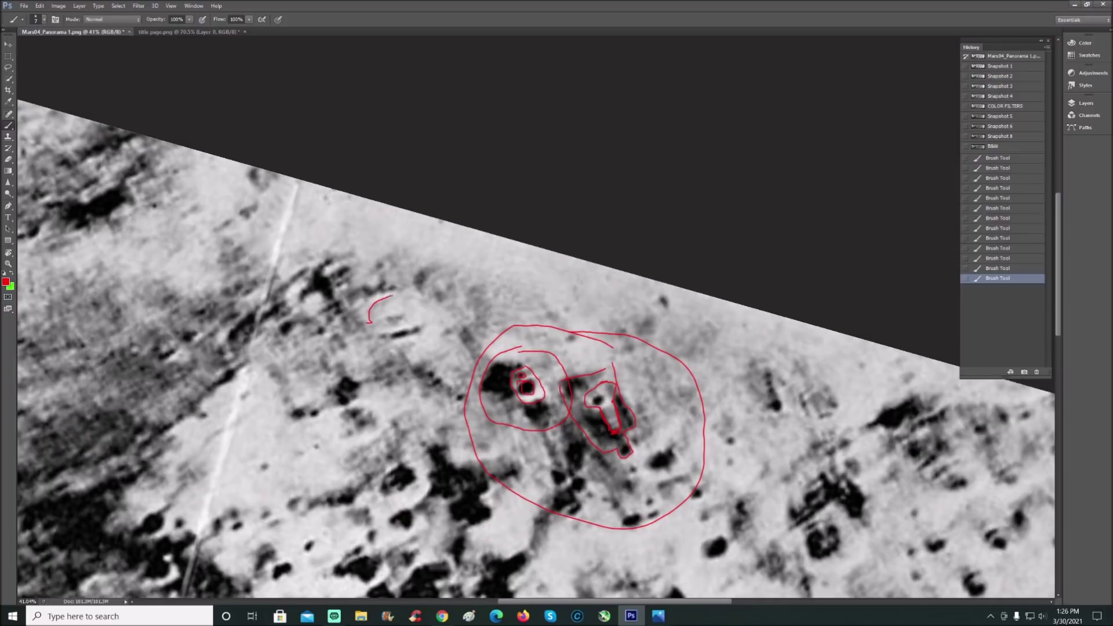
left_click_drag(405, 294, 424, 301)
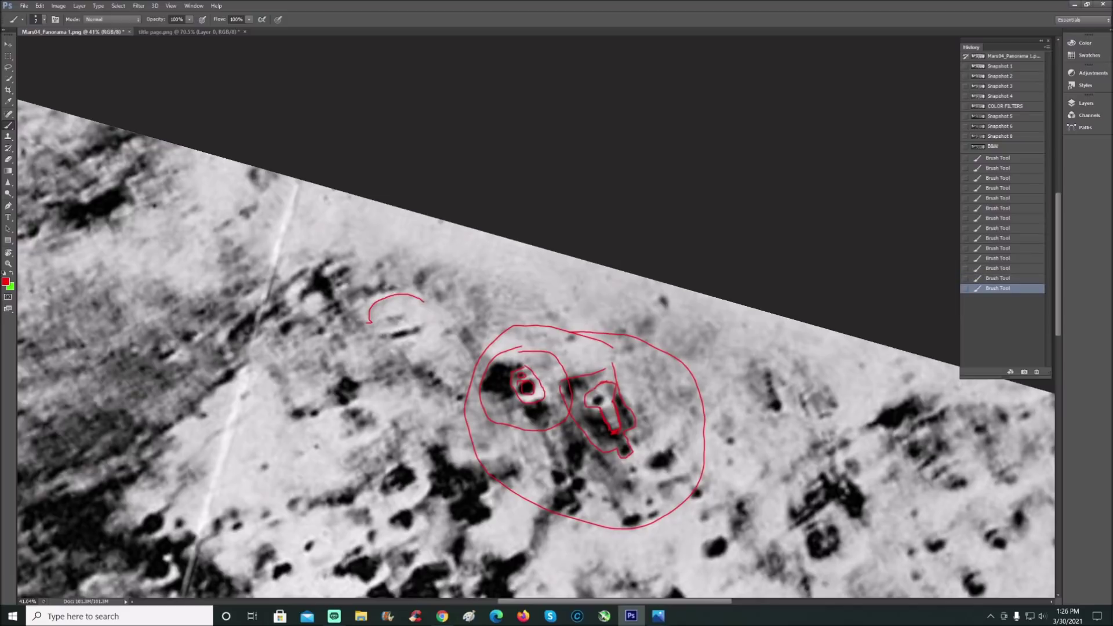
left_click_drag(389, 332, 421, 320)
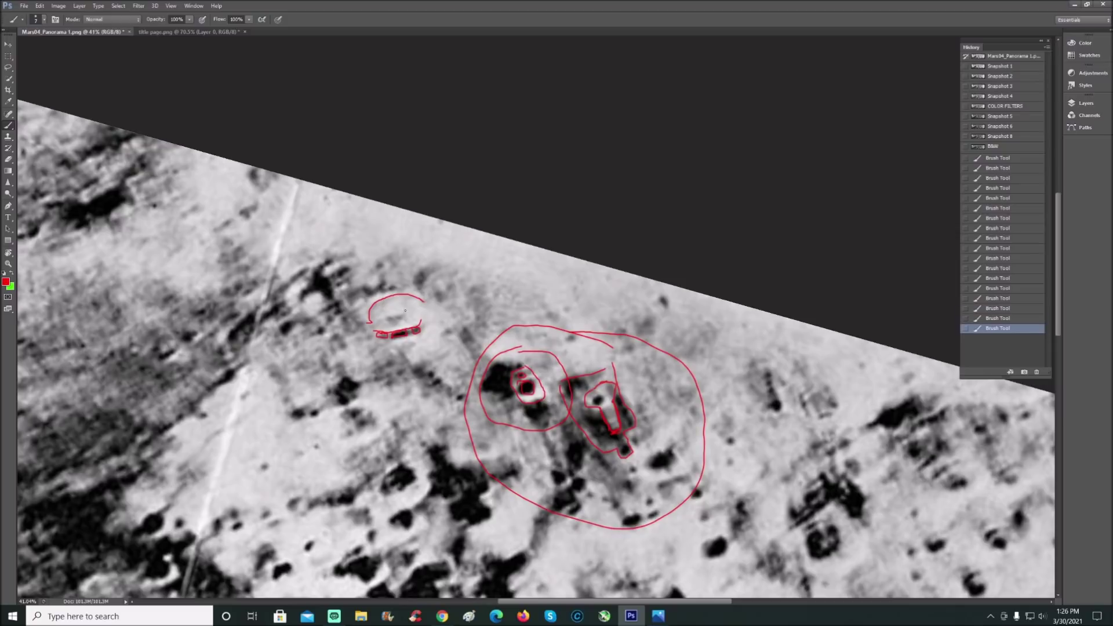
left_click_drag(383, 311, 397, 301)
left_click_drag(386, 315, 400, 312)
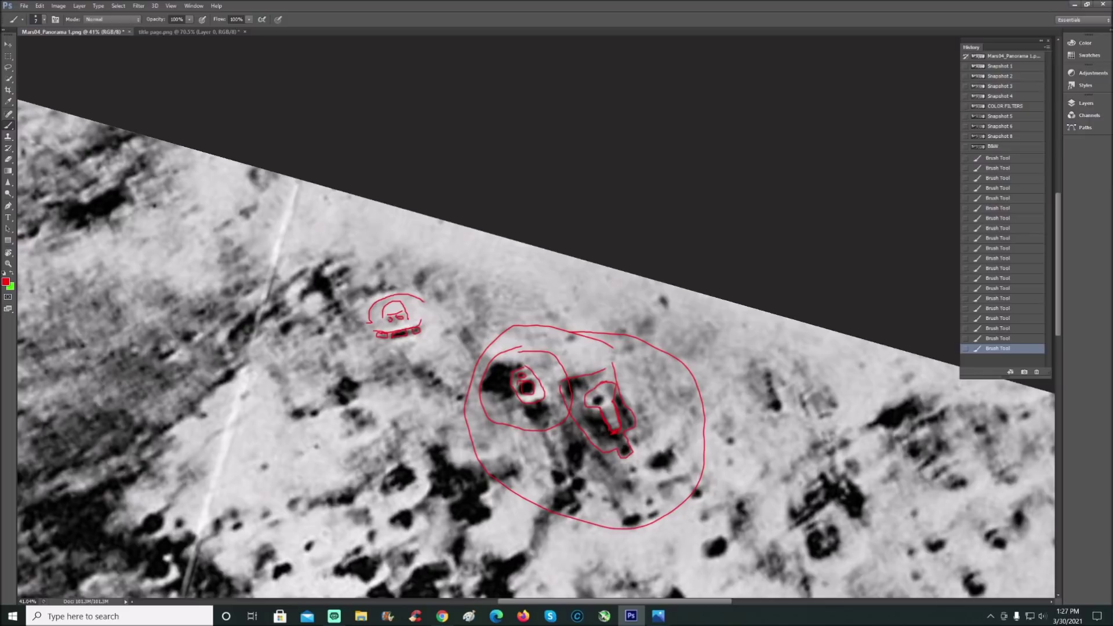
scroll(536, 342, "down", 1)
Step: Undo then restore the last stroke, and paint a wavy red line on the left
key("ctrl+z")
scroll(536, 342, "left", 5)
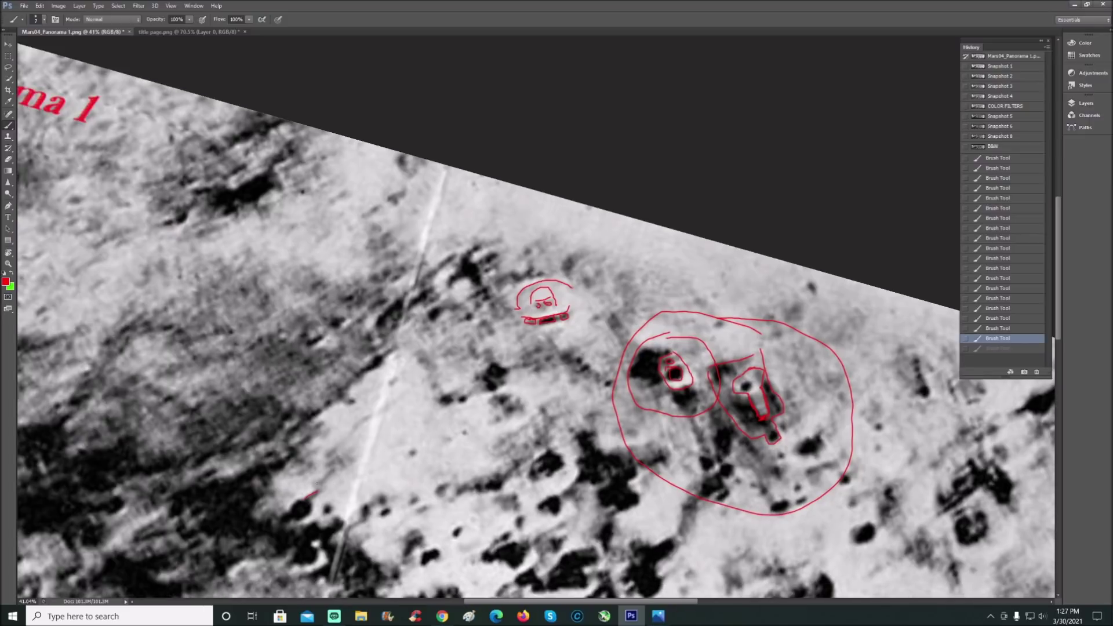
key("ctrl+z")
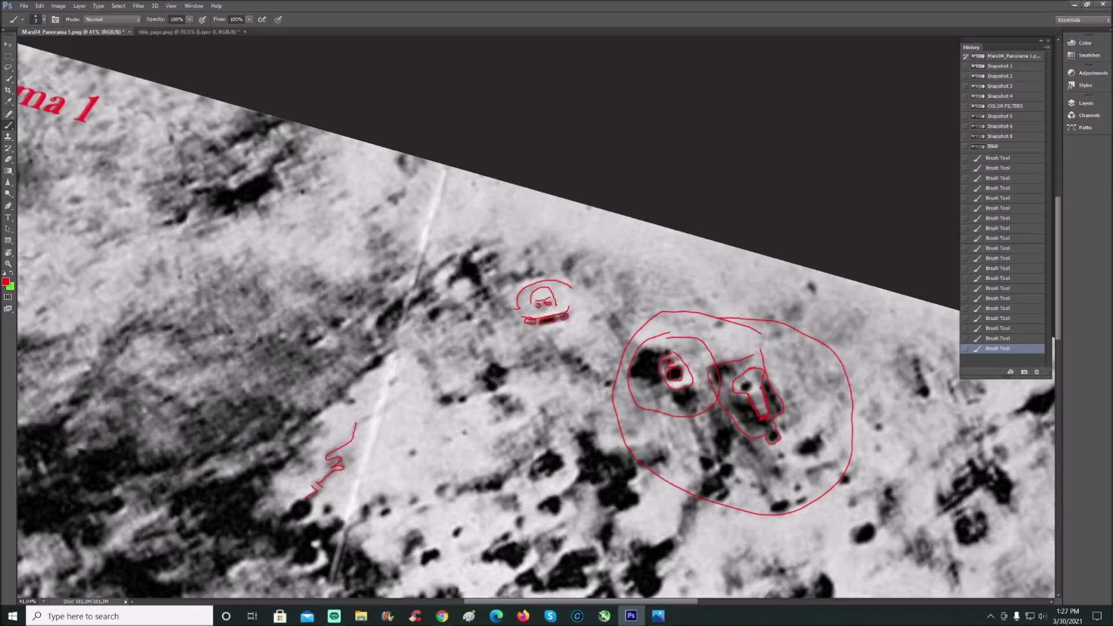
left_click_drag(355, 424, 424, 378)
Step: Circle a dark spot further down and draw a wavy red arrow with a curved line toward it
scroll(538, 316, "down", 4)
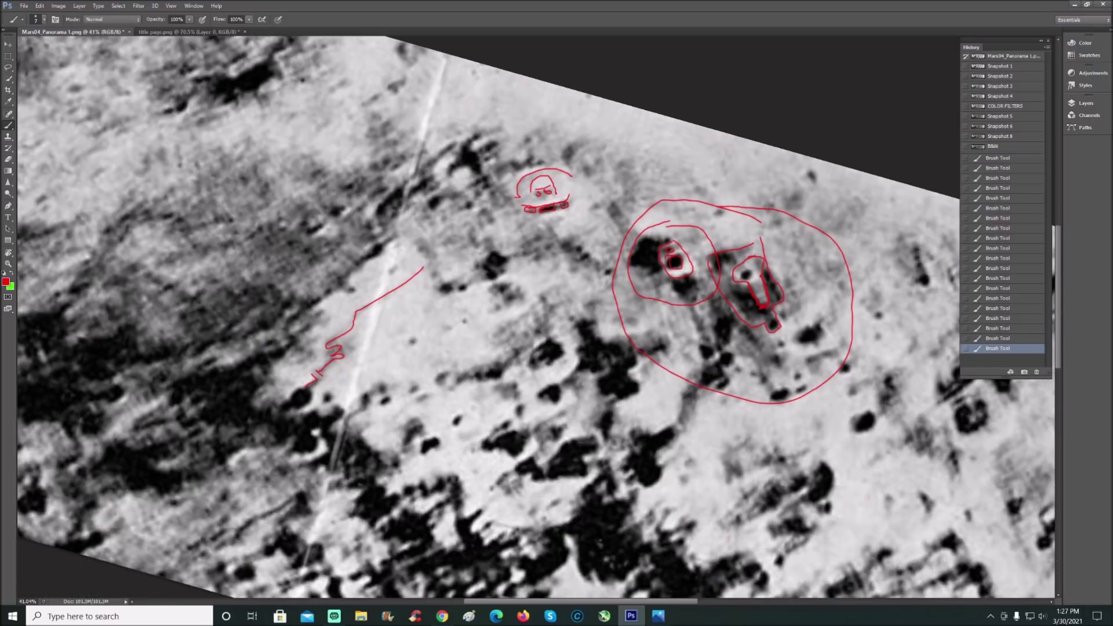
scroll(536, 318, "right", 6)
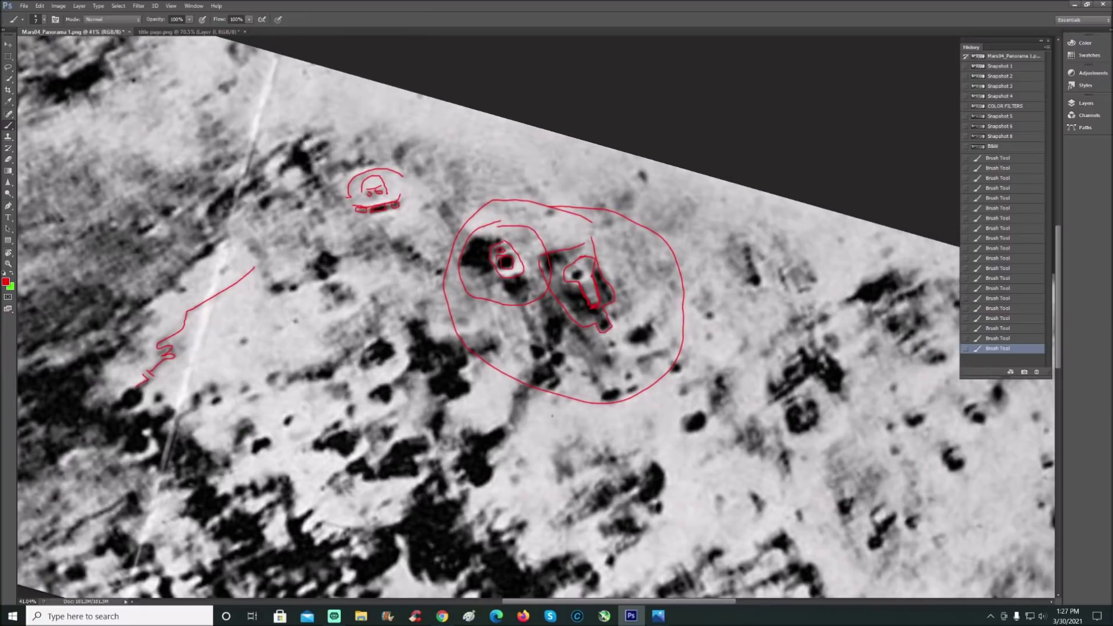
mouse_move(552, 416)
left_mouse_down()
mouse_move(538, 420)
mouse_move(539, 455)
mouse_move(552, 415)
left_mouse_up()
scroll(652, 479, "right", 4)
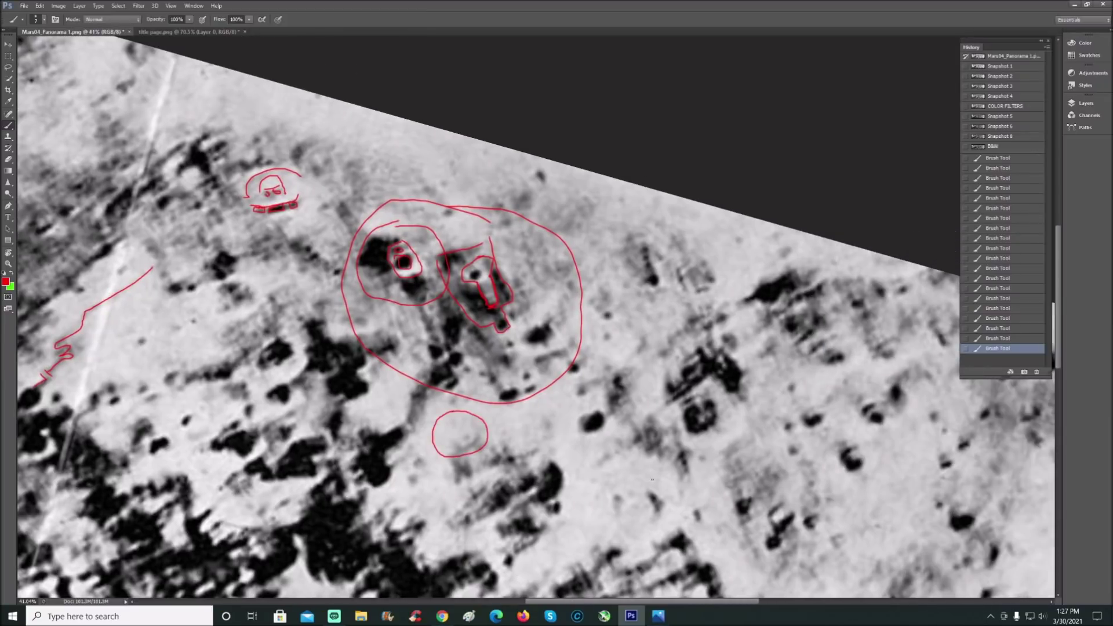
scroll(652, 479, "down", 3)
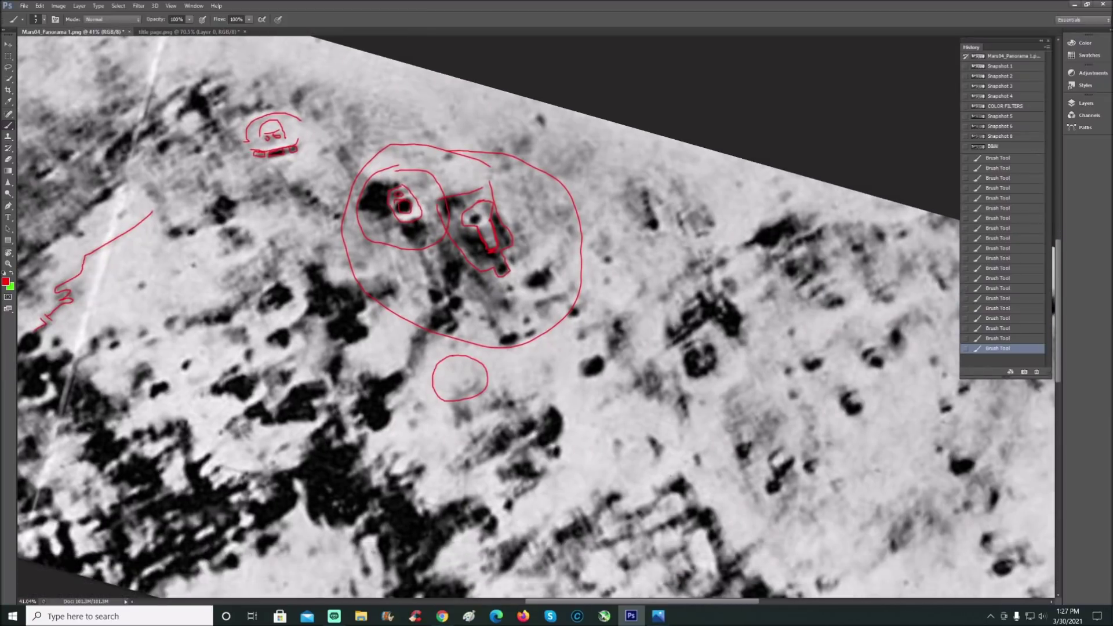
mouse_move(582, 470)
left_mouse_down()
mouse_move(553, 493)
mouse_move(564, 513)
mouse_move(591, 518)
mouse_move(588, 477)
left_mouse_up()
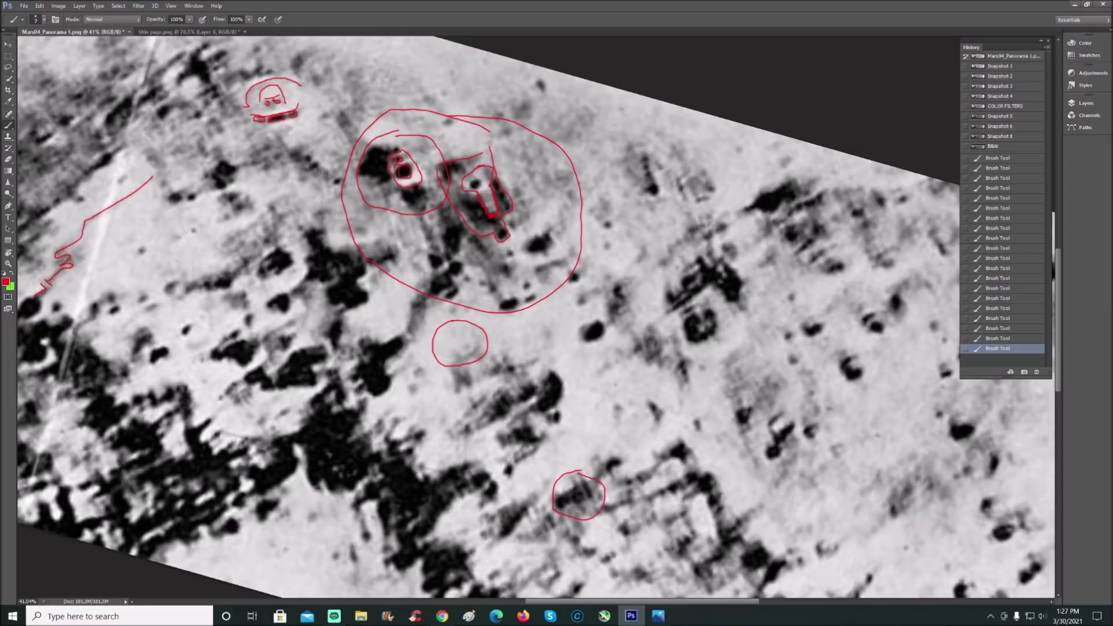
left_click_drag(591, 394, 833, 509)
mouse_move(545, 461)
left_mouse_down()
mouse_move(577, 388)
mouse_move(573, 347)
mouse_move(536, 330)
mouse_move(585, 361)
mouse_move(593, 391)
mouse_move(629, 425)
left_mouse_up()
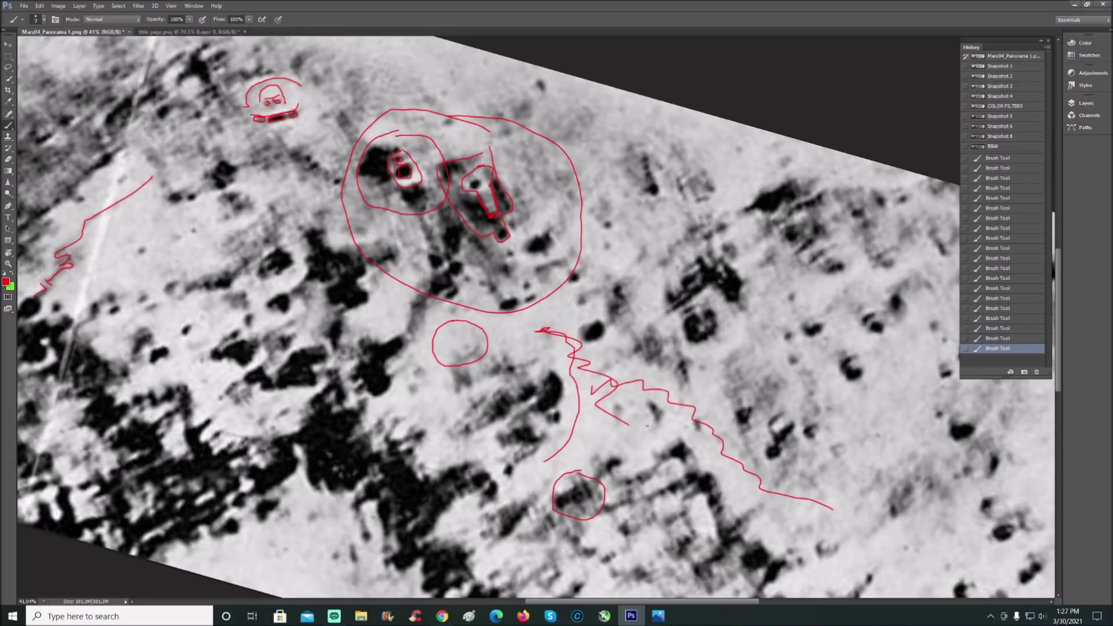
Step: Draw a large red loop around the lower-centre terrain with small tick marks inside
scroll(647, 426, "down", 3)
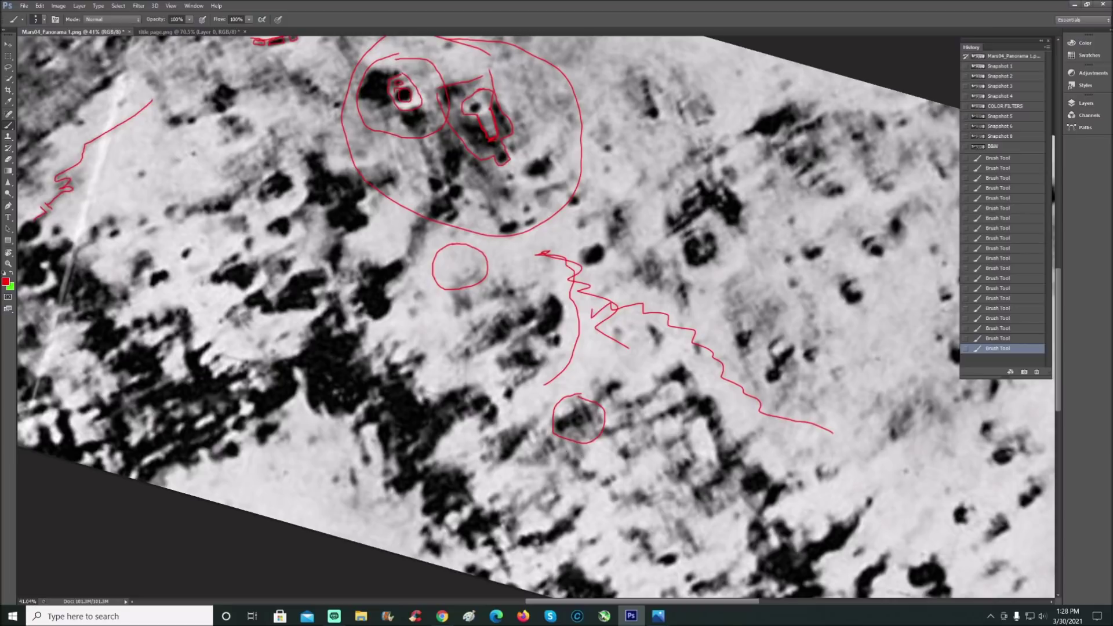
mouse_move(640, 363)
left_mouse_down()
mouse_move(598, 364)
mouse_move(466, 519)
mouse_move(753, 552)
mouse_move(632, 369)
left_mouse_up()
mouse_move(705, 486)
left_mouse_down()
mouse_move(716, 513)
mouse_move(725, 491)
left_mouse_up()
left_click_drag(731, 489, 737, 495)
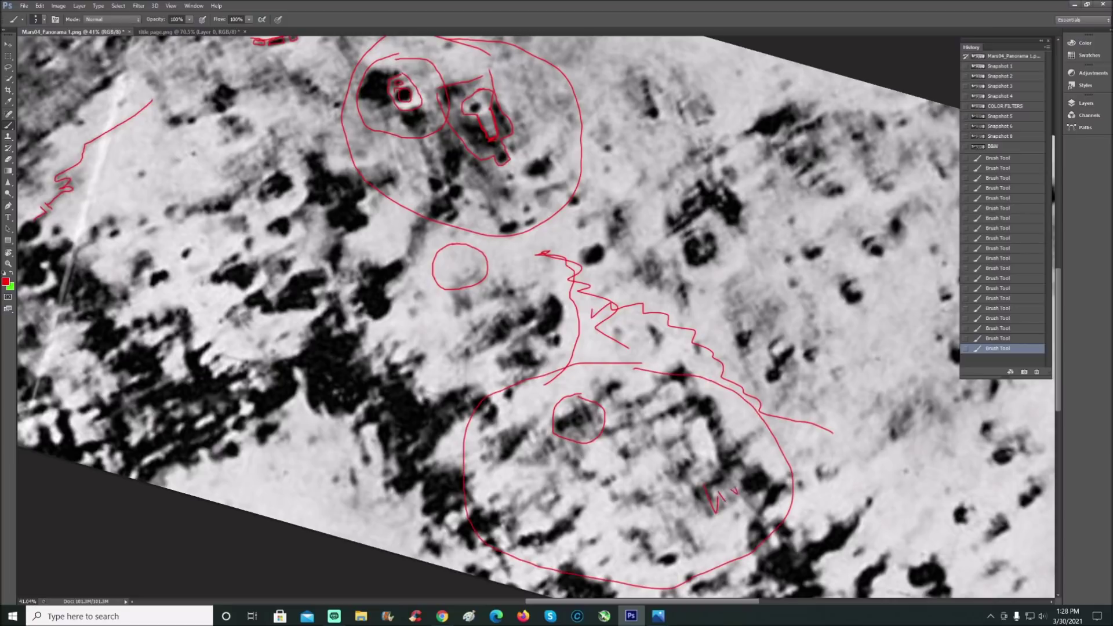
left_click_drag(654, 444, 663, 441)
left_click_drag(678, 427, 674, 441)
left_click_drag(689, 471, 692, 480)
scroll(736, 603, "left", 6)
scroll(530, 499, "up", 2)
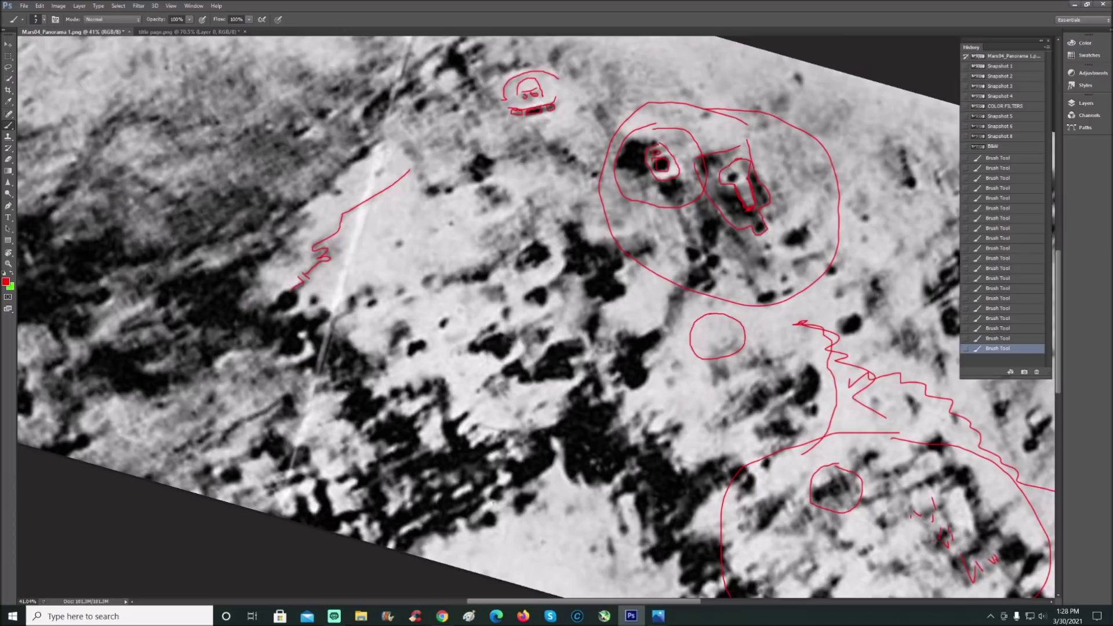
Step: Circle the dark areas at bottom centre and nearby in red, plus an ellipse around dark spots
scroll(493, 502, "up", 3)
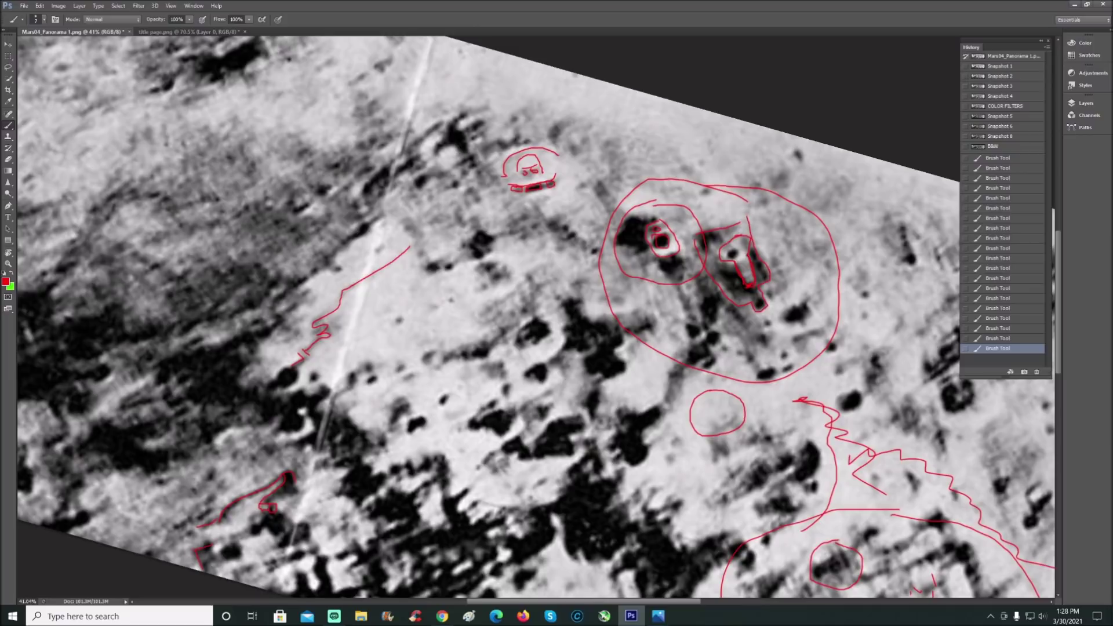
scroll(536, 316, "down", 1)
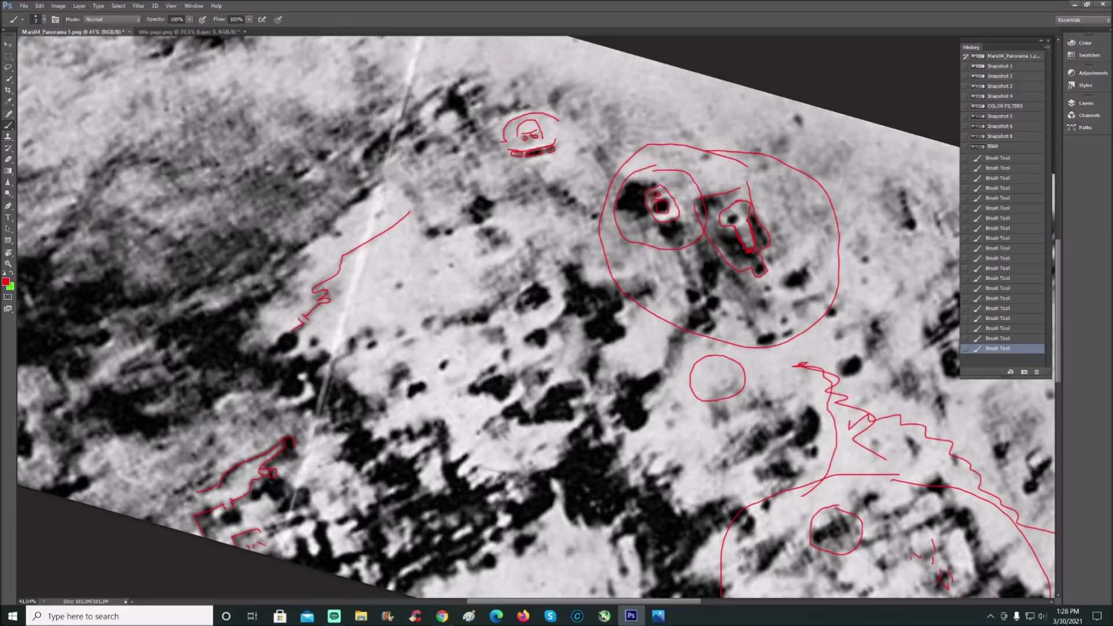
mouse_move(426, 423)
left_mouse_down()
mouse_move(350, 454)
mouse_move(331, 512)
mouse_move(337, 571)
mouse_move(490, 544)
mouse_move(509, 492)
mouse_move(432, 425)
left_mouse_up()
mouse_move(517, 439)
left_mouse_down()
mouse_move(499, 464)
mouse_move(539, 476)
mouse_move(553, 460)
mouse_move(513, 443)
left_mouse_up()
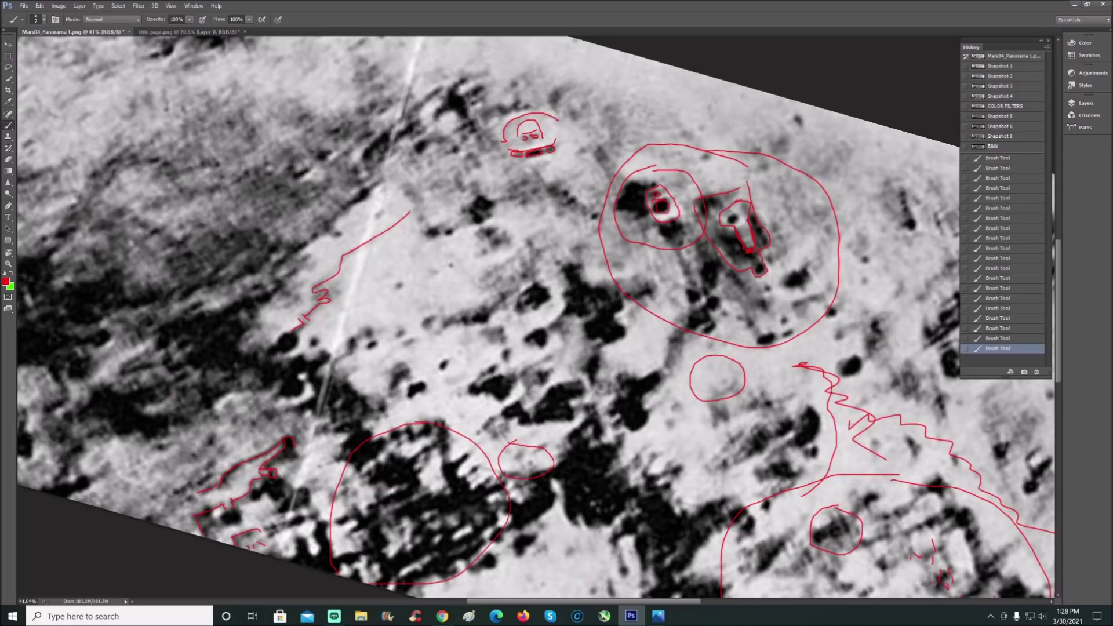
mouse_move(578, 383)
left_mouse_down()
mouse_move(610, 405)
mouse_move(606, 366)
left_mouse_up()
scroll(536, 317, "up", 3)
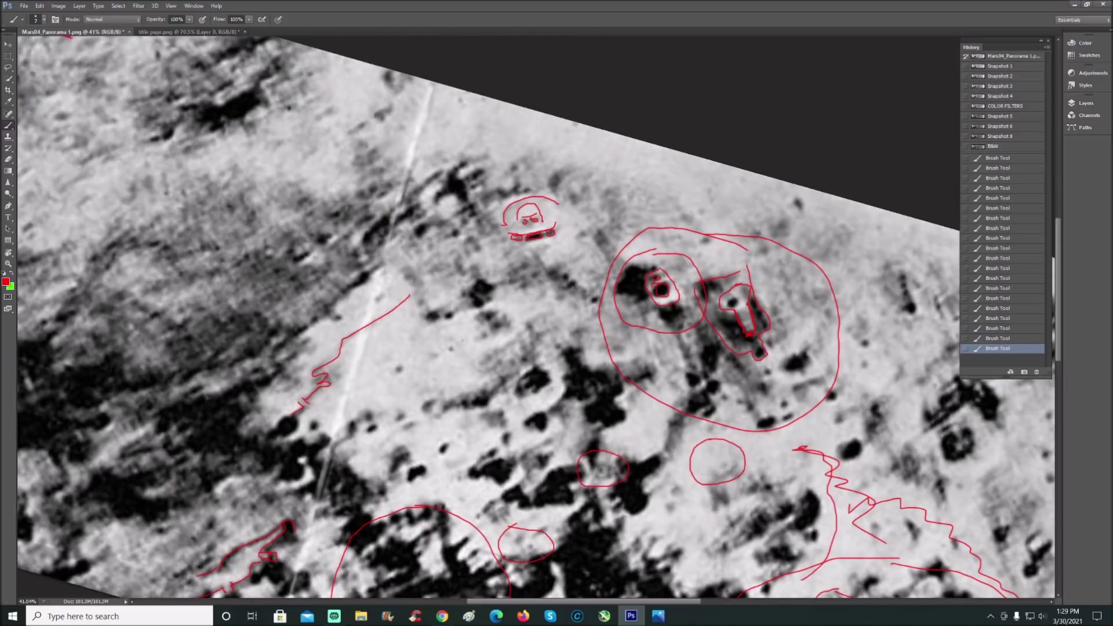
mouse_move(486, 329)
left_mouse_down()
mouse_move(463, 387)
mouse_move(592, 331)
mouse_move(510, 312)
mouse_move(472, 335)
left_mouse_up()
Step: Sketch a few marks below the small annotation, then revert to an earlier Brush Tool history state
scroll(489, 339, "up", 3)
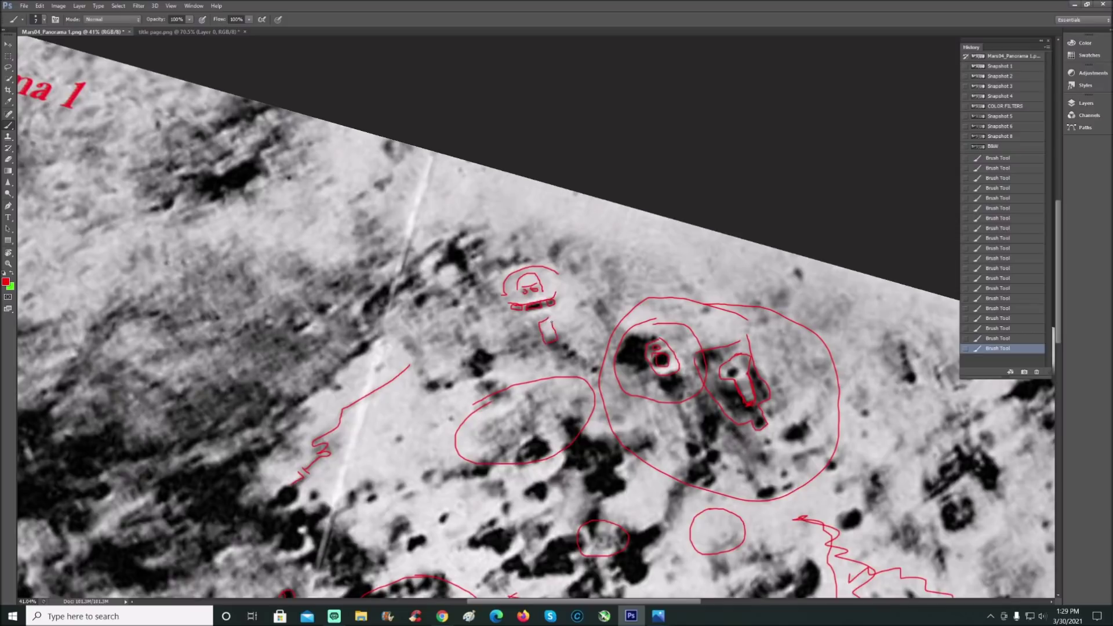
left_click_drag(590, 308, 610, 341)
left_click_drag(560, 303, 565, 297)
left_click_drag(553, 317, 558, 315)
left_click(1018, 299)
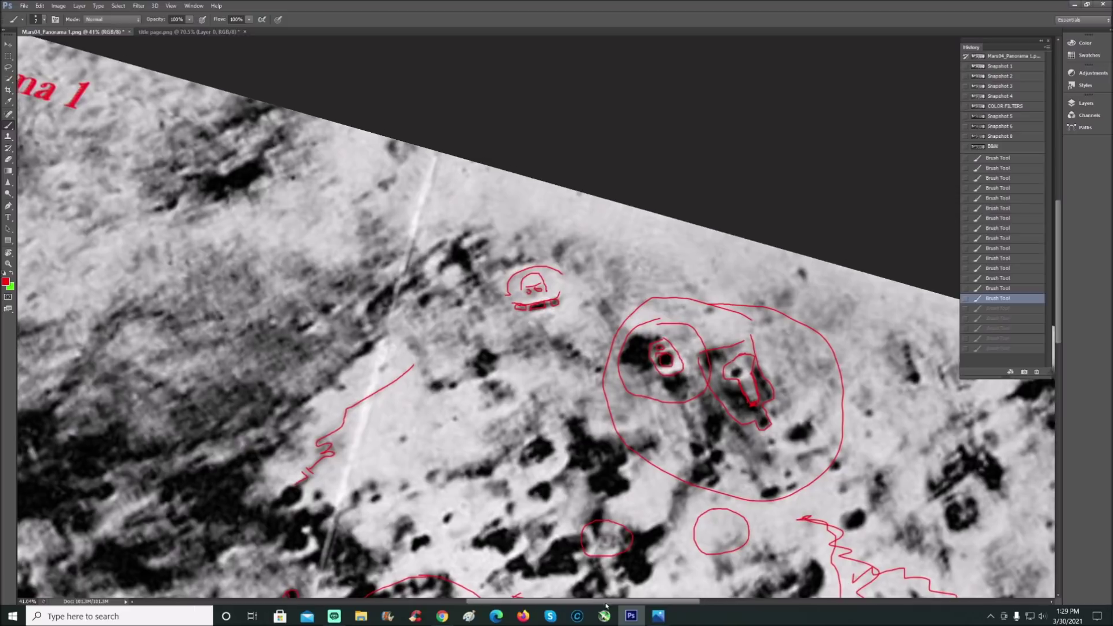
Step: Draw a red wavy line across the panorama
scroll(557, 313, "left", 5)
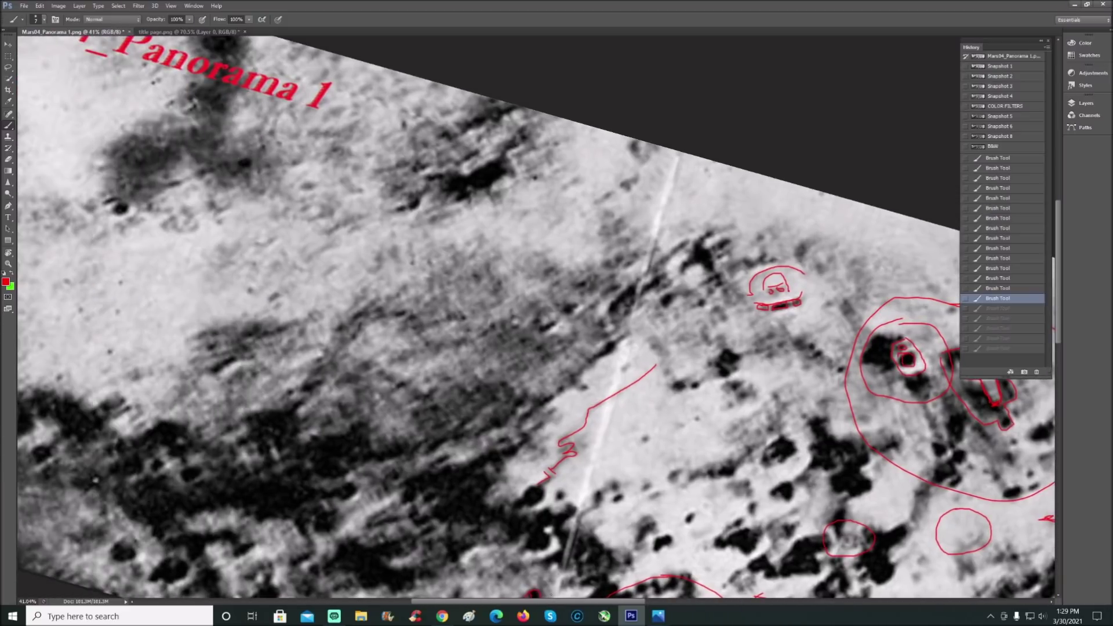
left_click_drag(561, 606, 521, 605)
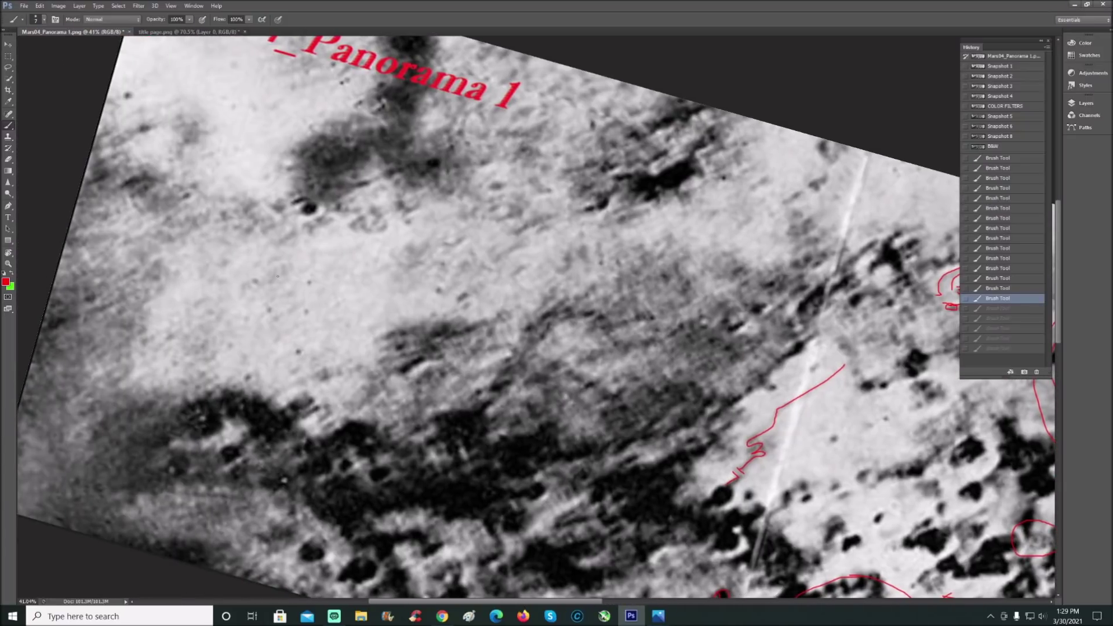
mouse_move(277, 276)
left_mouse_down()
mouse_move(311, 268)
mouse_move(313, 253)
mouse_move(360, 246)
mouse_move(352, 272)
mouse_move(372, 270)
mouse_move(383, 247)
mouse_move(373, 270)
mouse_move(398, 266)
left_mouse_up()
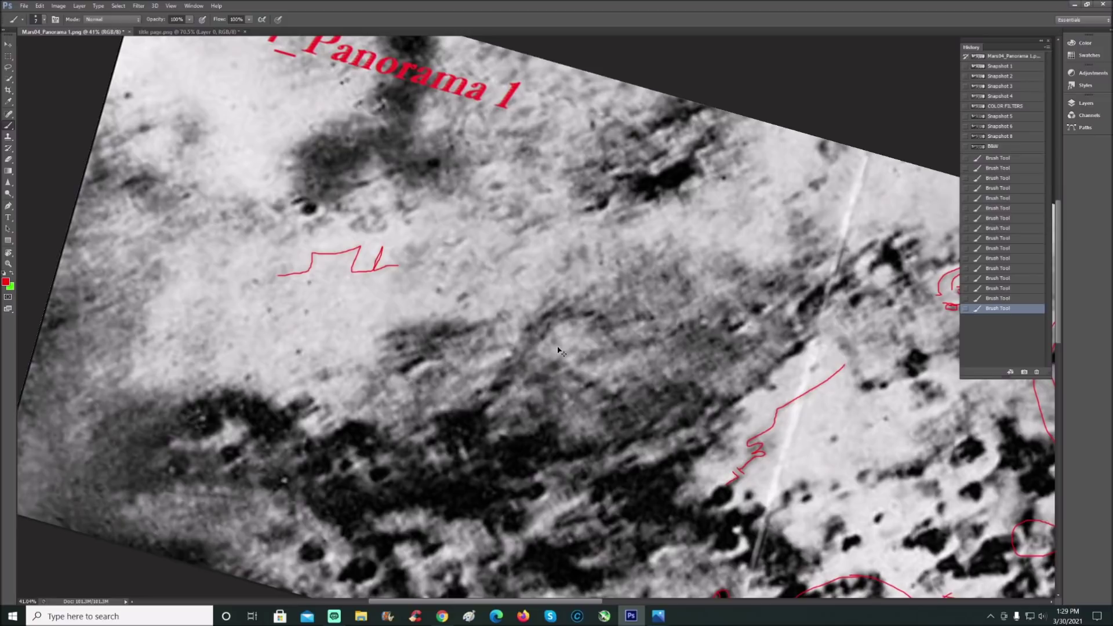
Step: Revert the image to Snapshot 1, erasing all red marks, and zoom back in
scroll(558, 351, "down", 3)
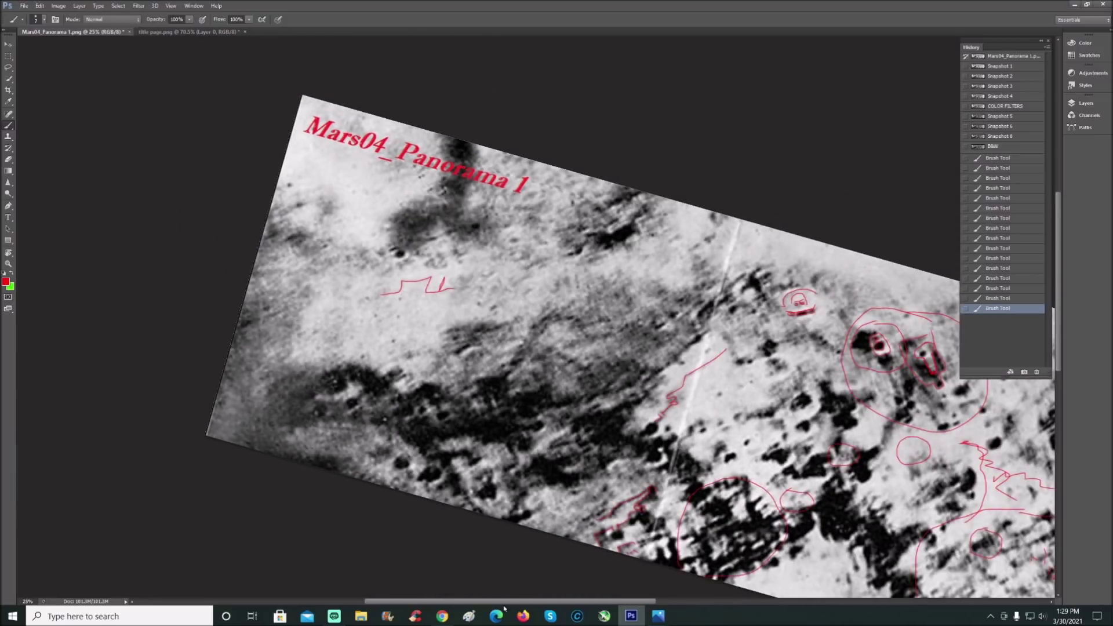
left_click(998, 66)
key("ctrl+plus")
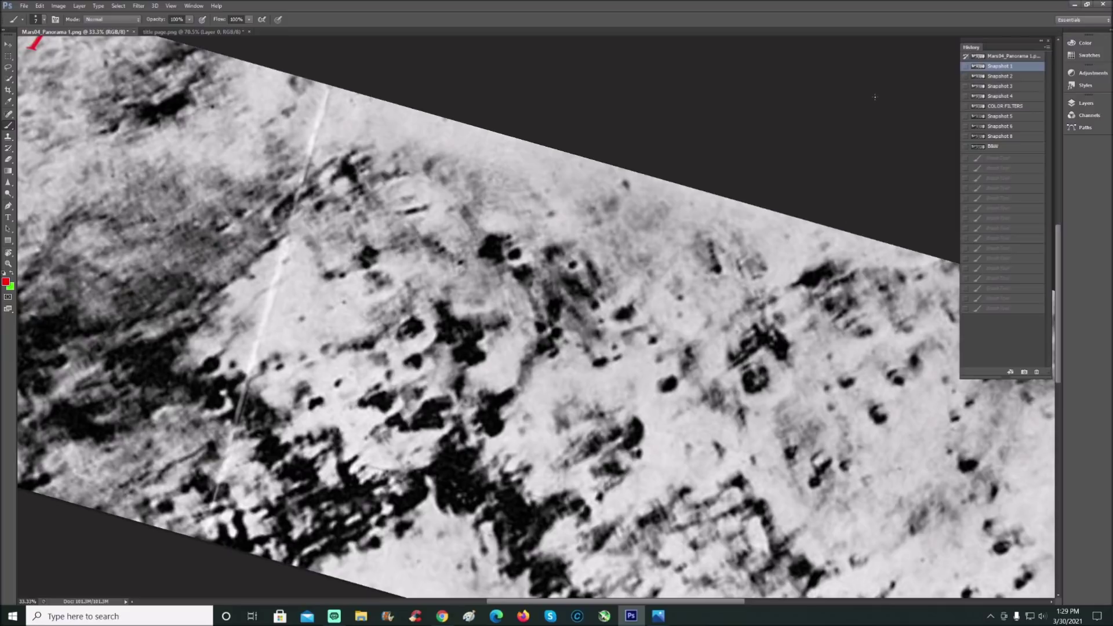
Step: Paint red arrows at the dark crater cluster, the upper ridge and the lower-left edge
scroll(875, 97, "down", 2)
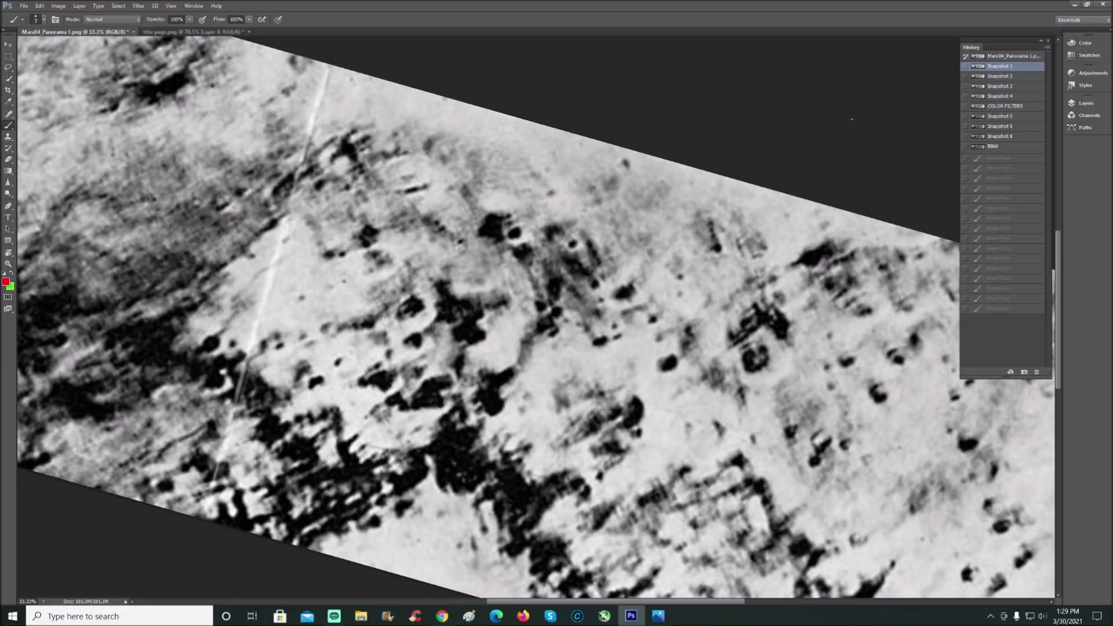
mouse_move(640, 168)
left_mouse_down()
mouse_move(598, 217)
mouse_move(607, 196)
mouse_move(603, 214)
mouse_move(624, 205)
left_mouse_up()
mouse_move(525, 160)
left_mouse_down()
mouse_move(514, 197)
mouse_move(534, 182)
left_mouse_up()
mouse_move(444, 109)
left_mouse_down()
mouse_move(423, 147)
mouse_move(445, 134)
left_mouse_up()
mouse_move(514, 407)
left_mouse_down()
mouse_move(549, 387)
mouse_move(546, 400)
left_mouse_up()
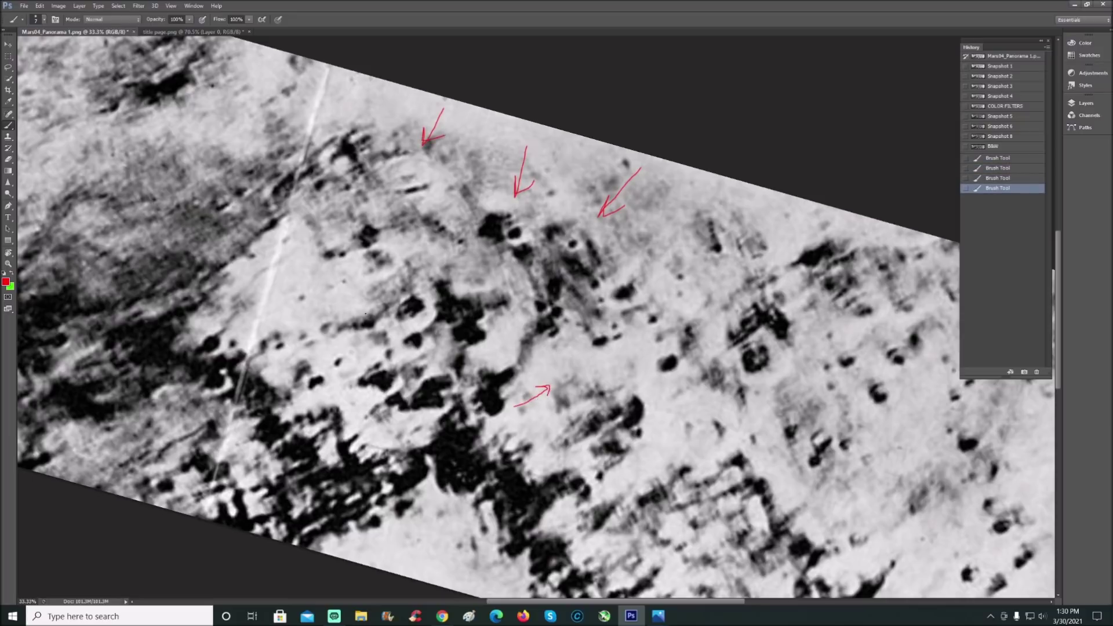
left_click_drag(126, 437, 133, 455)
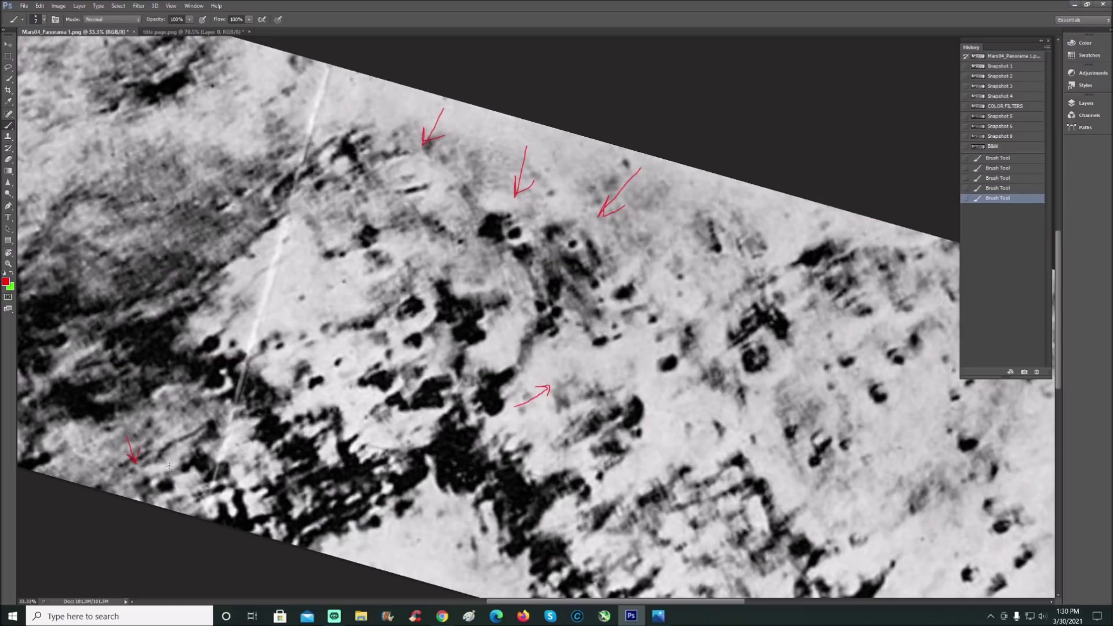
mouse_move(169, 457)
left_mouse_down()
mouse_move(173, 489)
mouse_move(182, 468)
left_mouse_up()
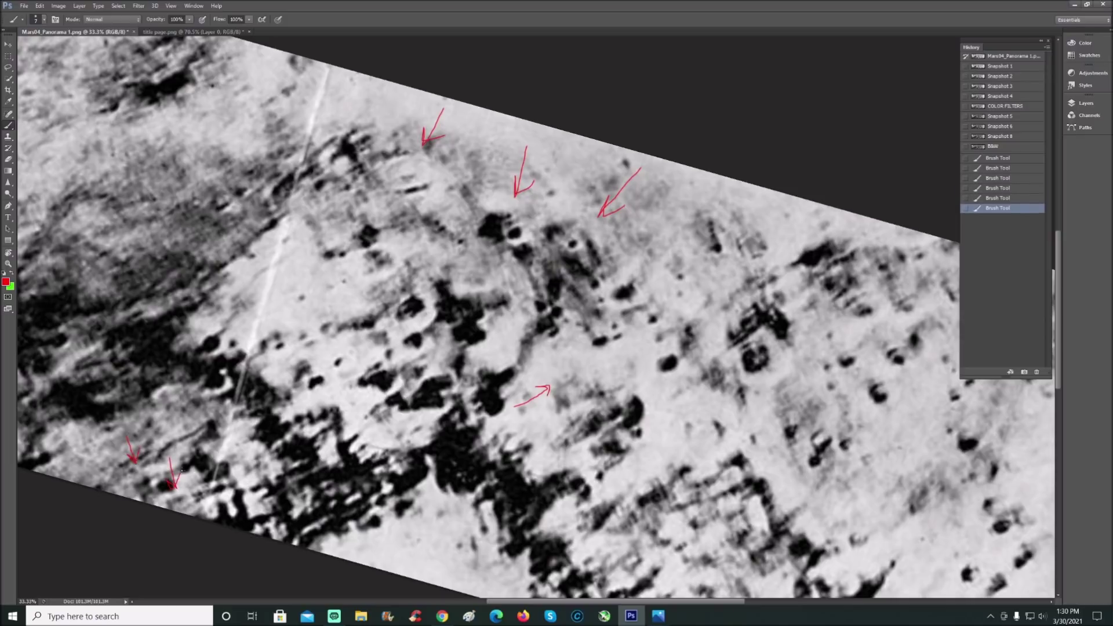
Step: Add two red arrows pointing at the white streak
scroll(712, 487, "up", 1)
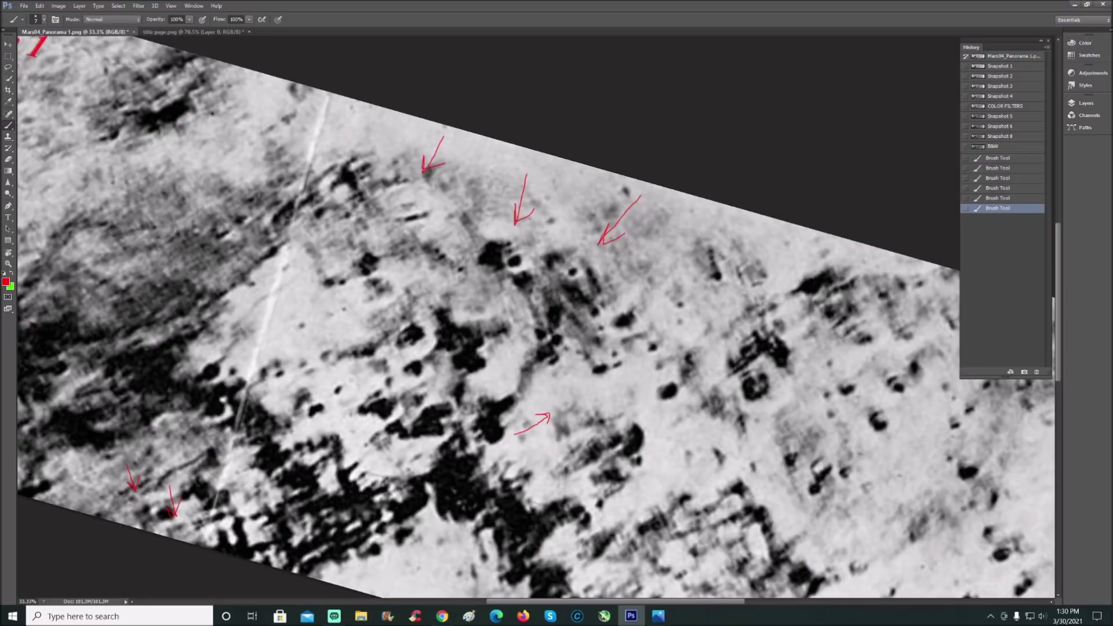
scroll(752, 494, "down", 1)
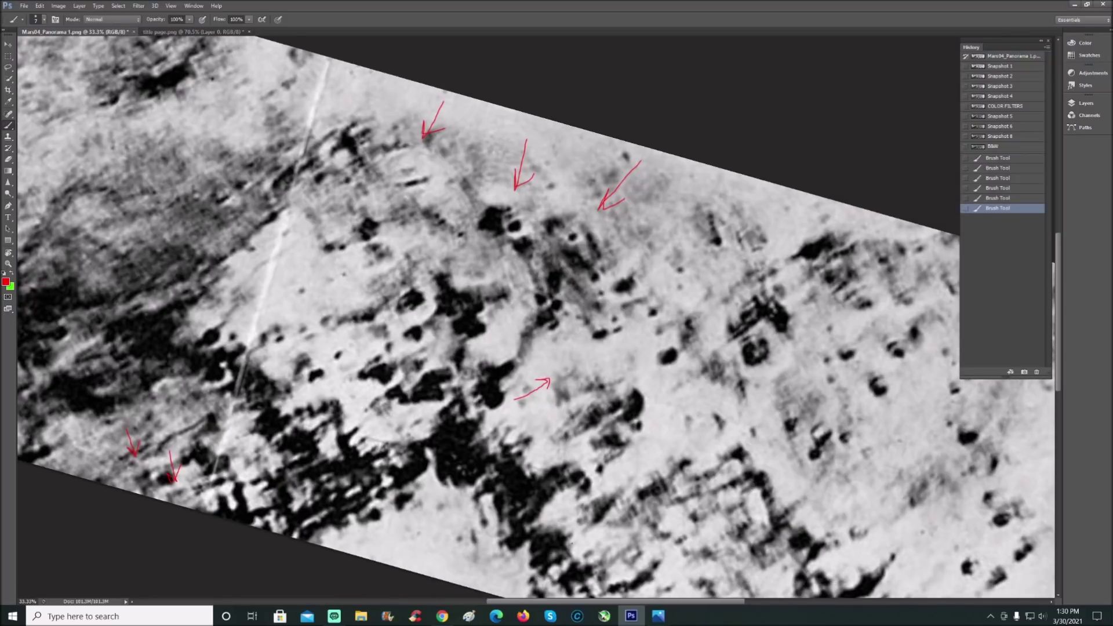
left_click_drag(620, 603, 546, 607)
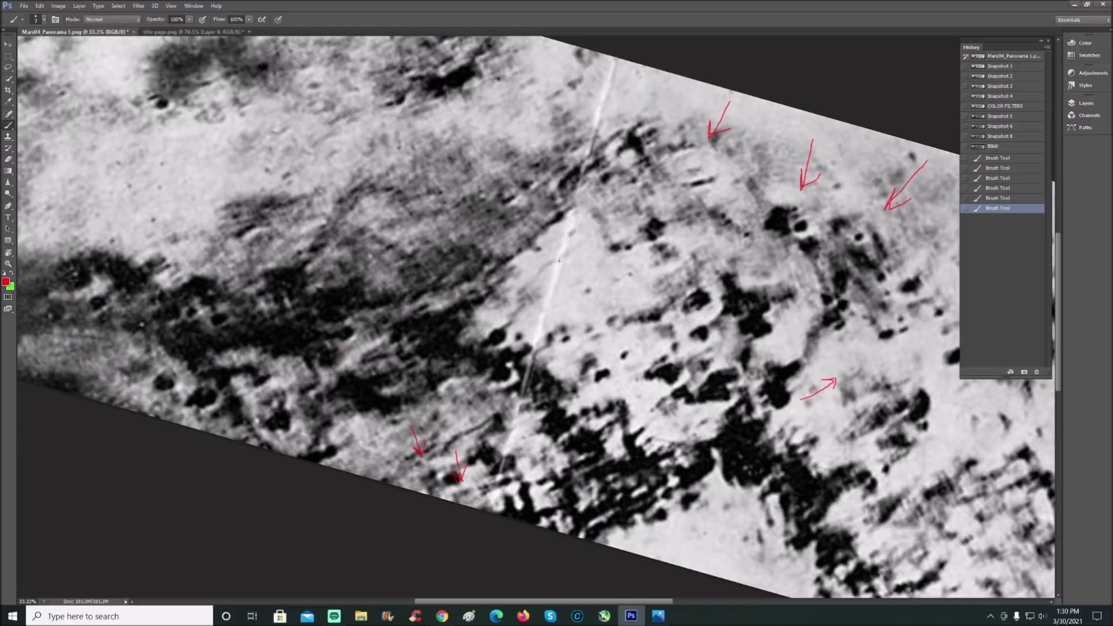
left_click_drag(599, 273, 565, 265)
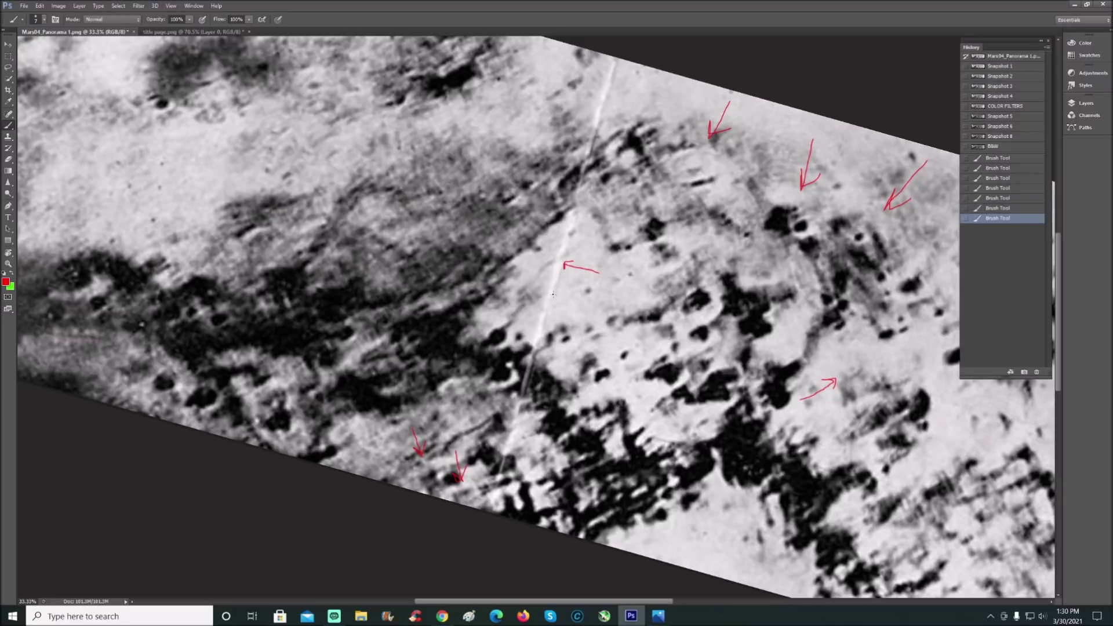
left_click_drag(560, 303, 533, 285)
Step: Circle the pale upper-left patch in red with a leading line, then zoom out
scroll(427, 224, "up", 1)
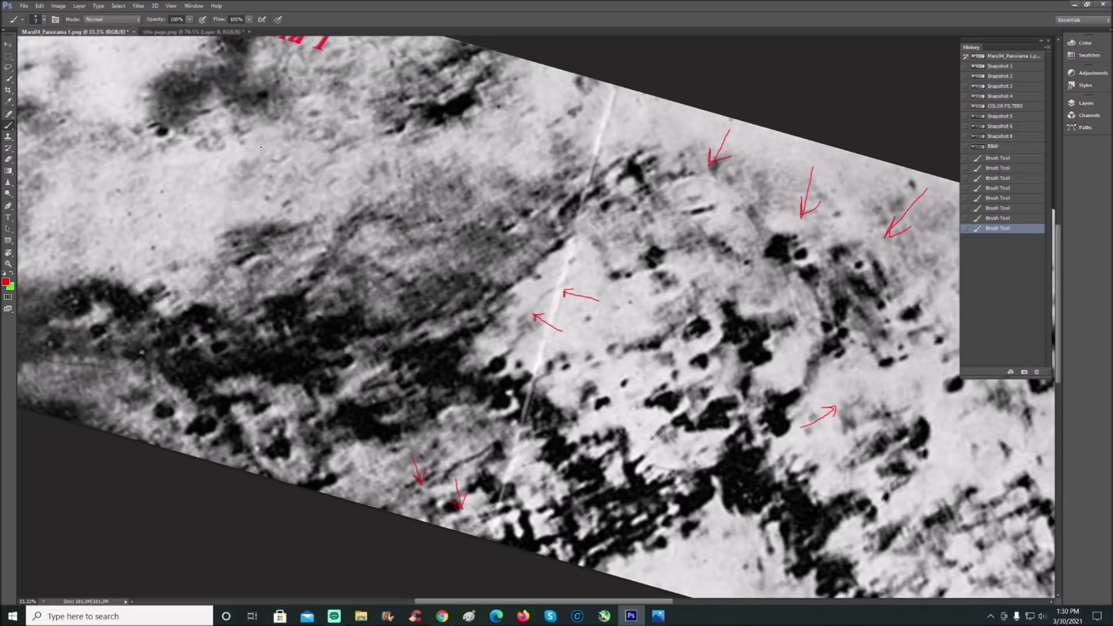
mouse_move(258, 121)
left_mouse_down()
mouse_move(211, 148)
mouse_move(201, 191)
mouse_move(254, 215)
mouse_move(332, 164)
mouse_move(279, 120)
mouse_move(235, 122)
left_mouse_up()
mouse_move(147, 181)
left_mouse_down()
mouse_move(185, 166)
mouse_move(198, 185)
left_mouse_up()
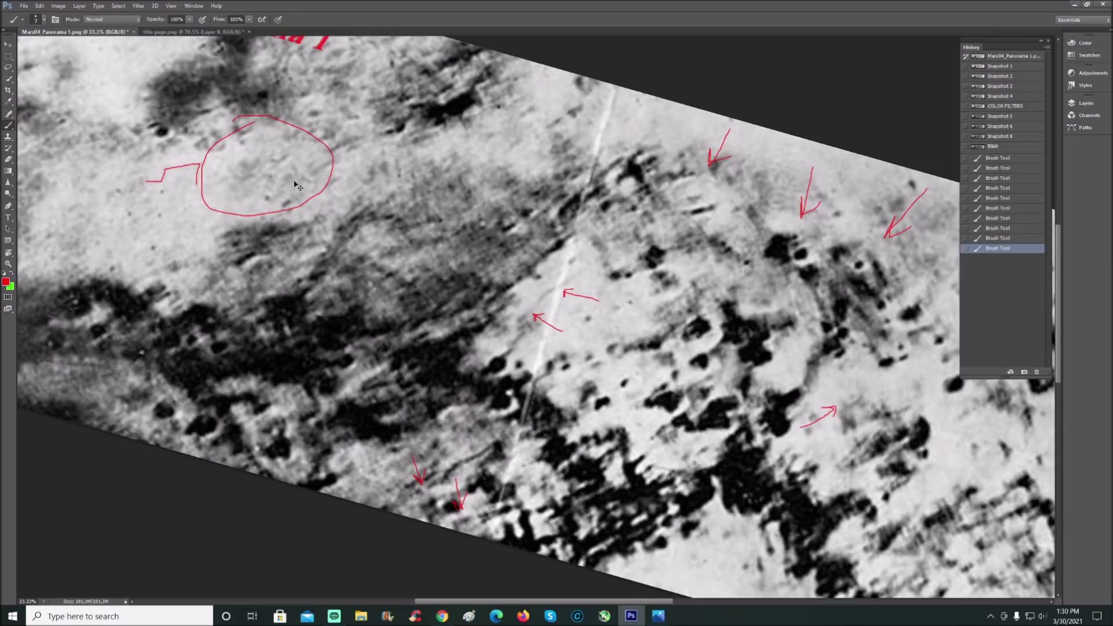
key("ctrl+minus")
Step: Revert to Snapshot 4 and circle two crater clusters in red, with an arrow down into one
left_click(1001, 97)
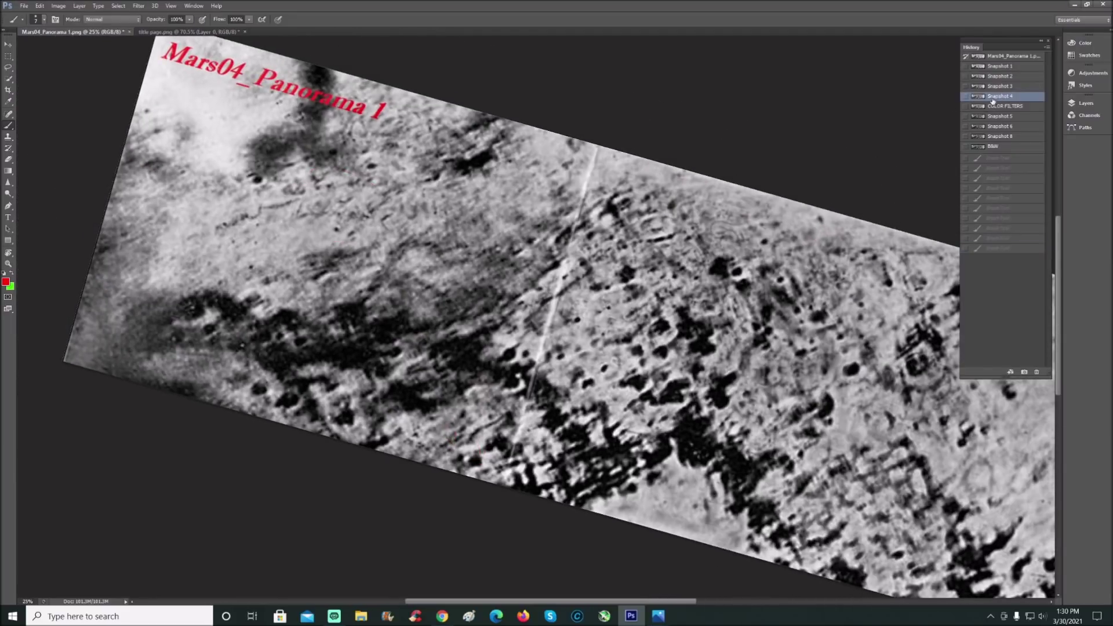
key("ctrl+plus")
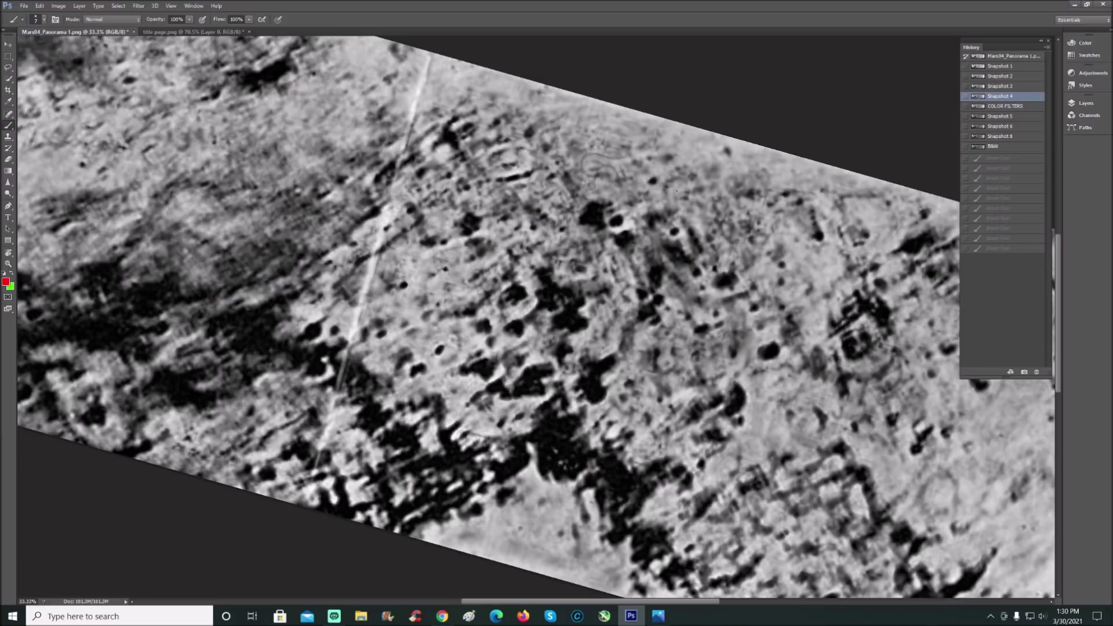
mouse_move(665, 184)
left_mouse_down()
mouse_move(604, 179)
mouse_move(576, 196)
mouse_move(576, 240)
mouse_move(611, 281)
mouse_move(717, 279)
mouse_move(740, 214)
mouse_move(697, 181)
mouse_move(655, 181)
left_mouse_up()
mouse_move(508, 127)
left_mouse_down()
mouse_move(463, 145)
mouse_move(461, 189)
mouse_move(505, 211)
mouse_move(560, 197)
mouse_move(529, 131)
left_mouse_up()
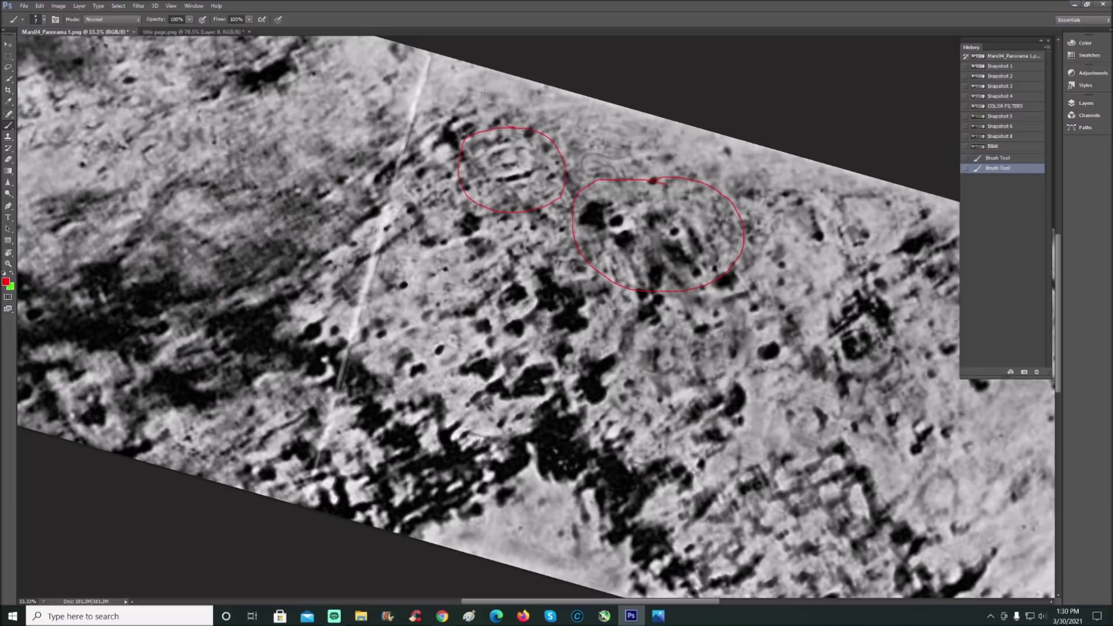
mouse_move(478, 78)
left_mouse_down()
mouse_move(475, 135)
mouse_move(486, 126)
mouse_move(489, 163)
mouse_move(488, 152)
mouse_move(532, 150)
left_mouse_up()
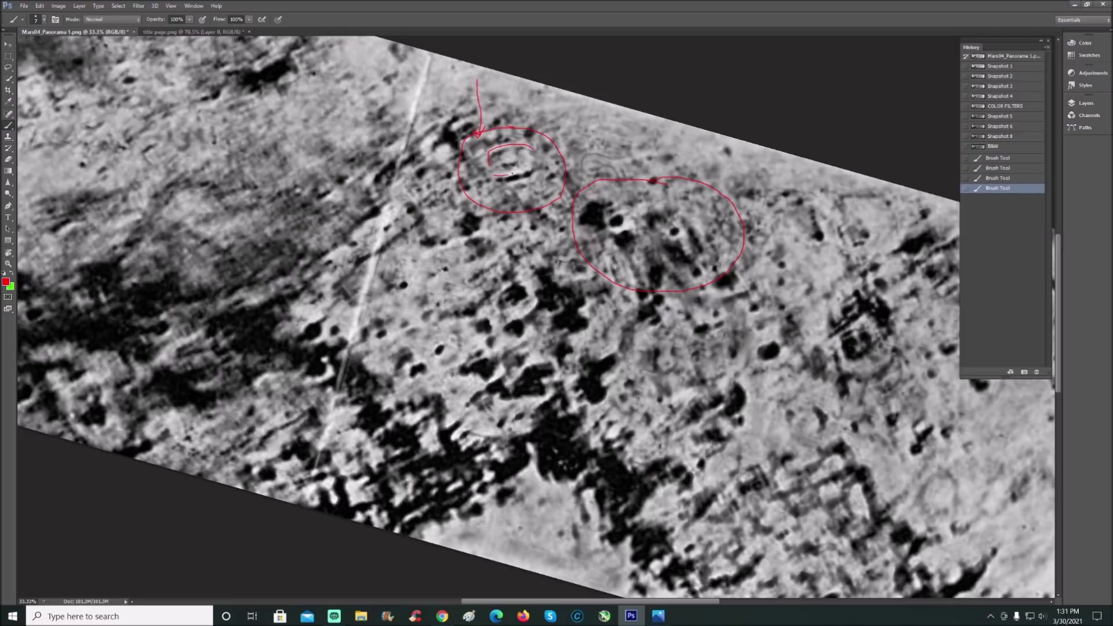
Step: Trace the inner ellipse, dot the inner structure, and loop red between the circles
left_click_drag(525, 167, 504, 172)
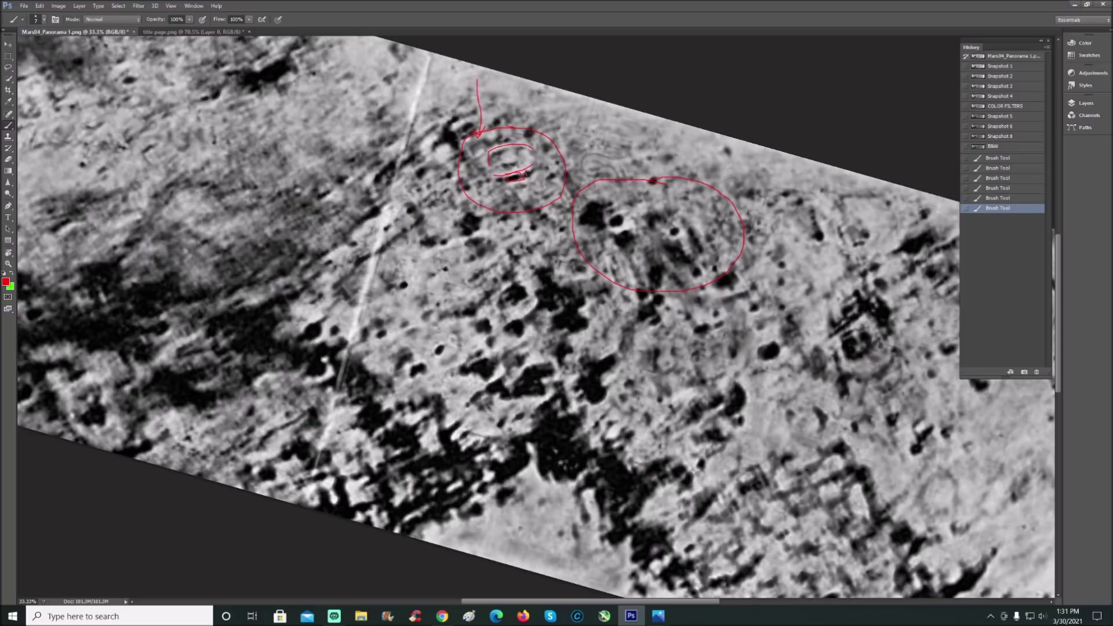
left_click(513, 176)
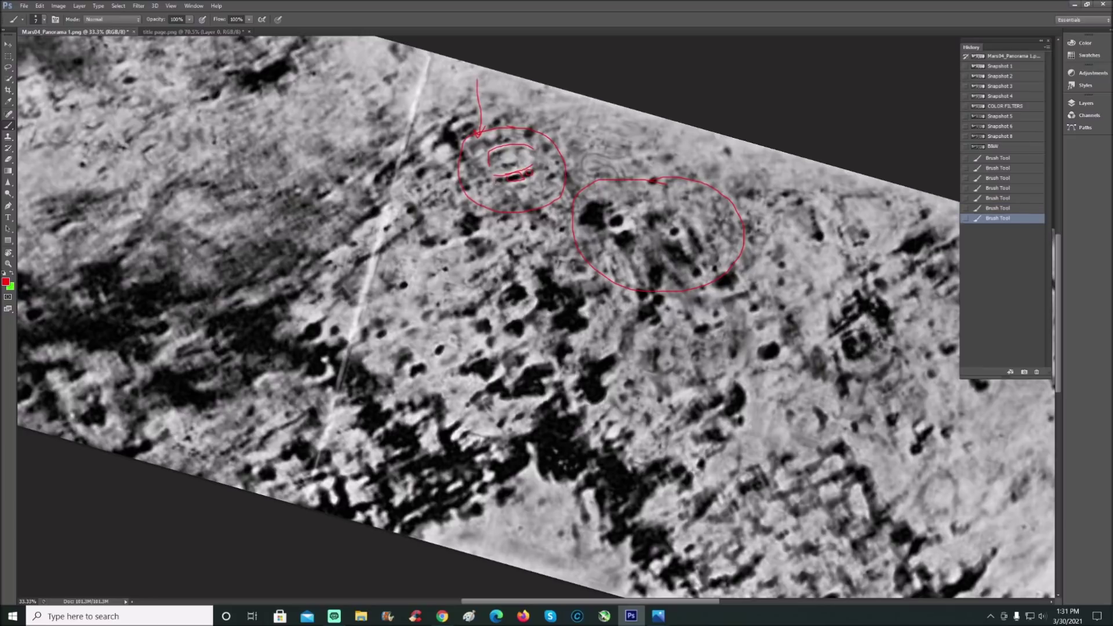
left_click(513, 176)
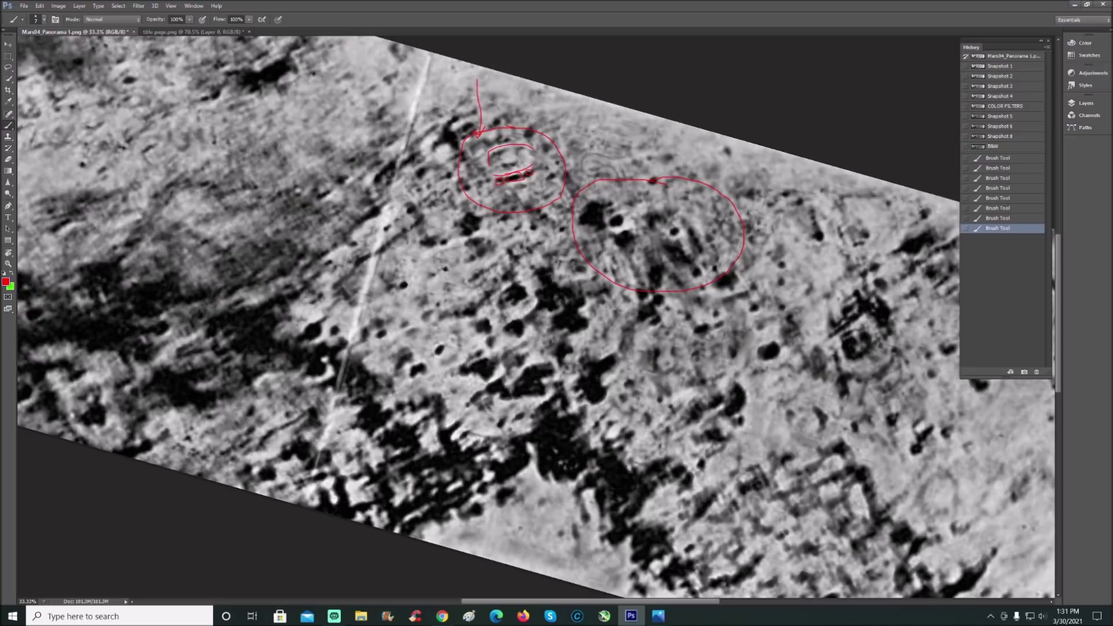
mouse_move(626, 133)
left_mouse_down()
mouse_move(574, 139)
mouse_move(574, 177)
mouse_move(629, 193)
mouse_move(676, 160)
mouse_move(639, 119)
mouse_move(603, 123)
left_mouse_up()
Step: Zoom in and circle a large area below plus a small feature to the right
scroll(536, 316, "down", 1)
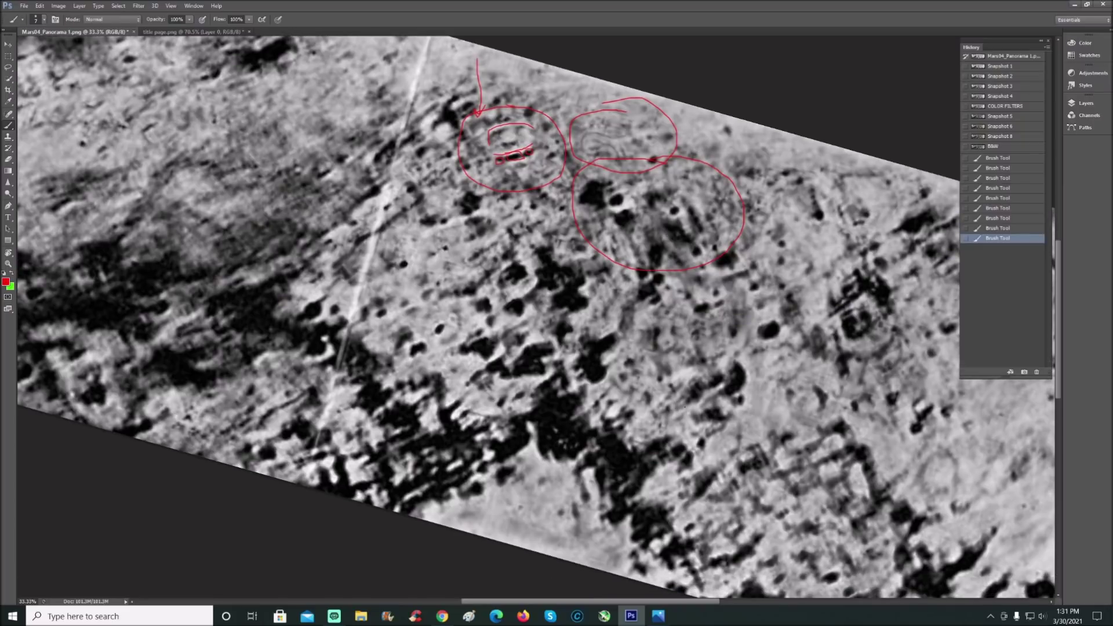
key("ctrl+plus")
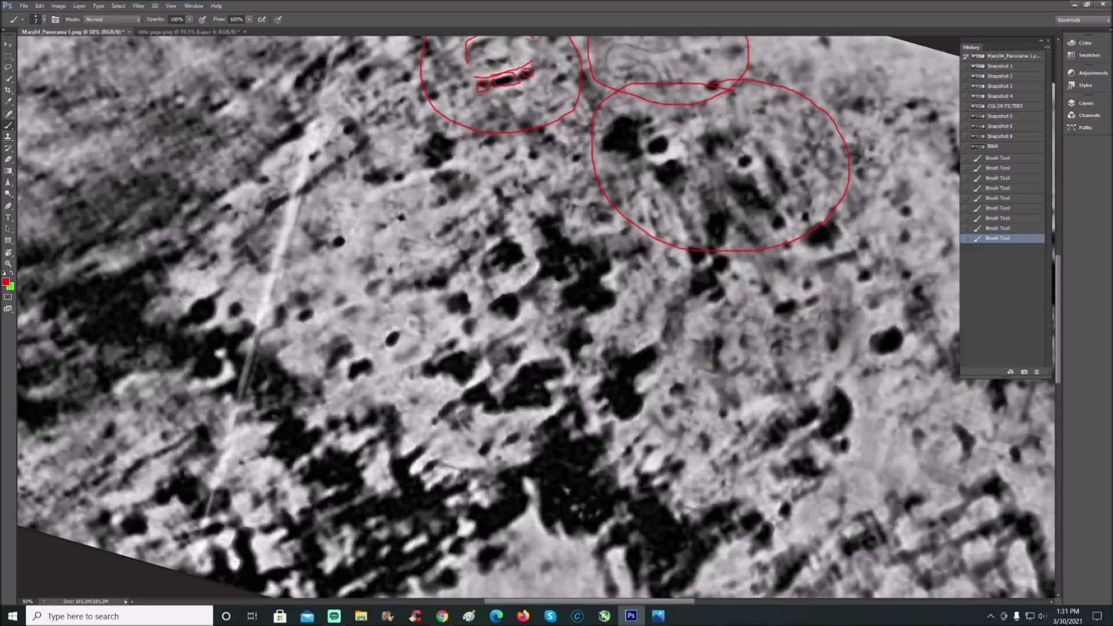
scroll(536, 316, "right", 3)
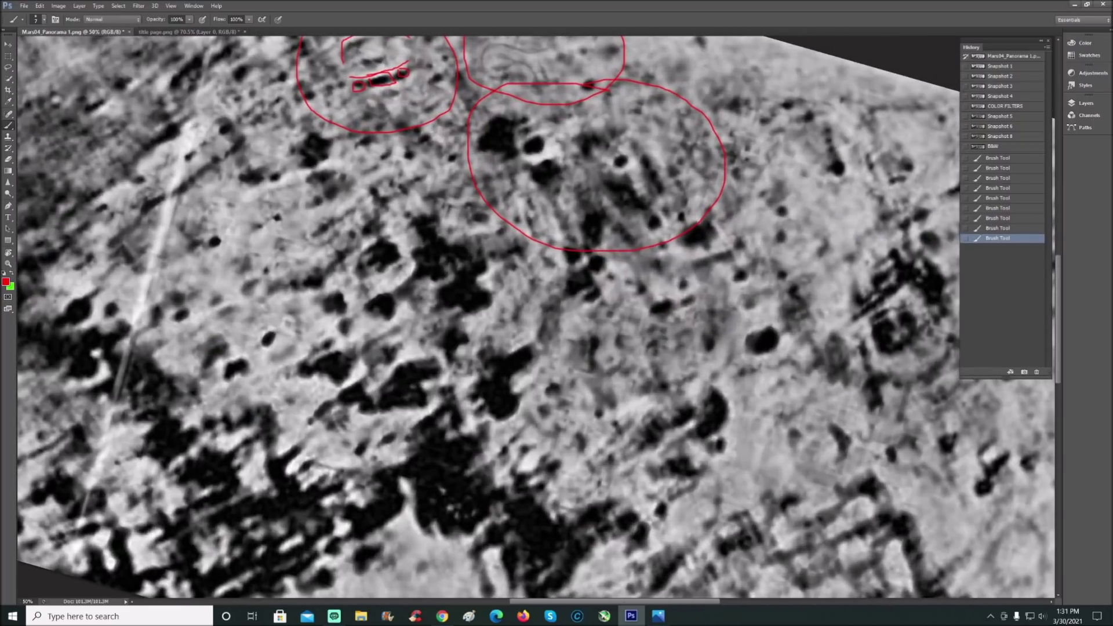
mouse_move(580, 256)
left_mouse_down()
mouse_move(526, 289)
mouse_move(483, 379)
mouse_move(503, 461)
mouse_move(567, 508)
mouse_move(680, 520)
mouse_move(792, 444)
mouse_move(829, 339)
mouse_move(807, 267)
mouse_move(762, 234)
mouse_move(696, 228)
mouse_move(559, 260)
left_mouse_up()
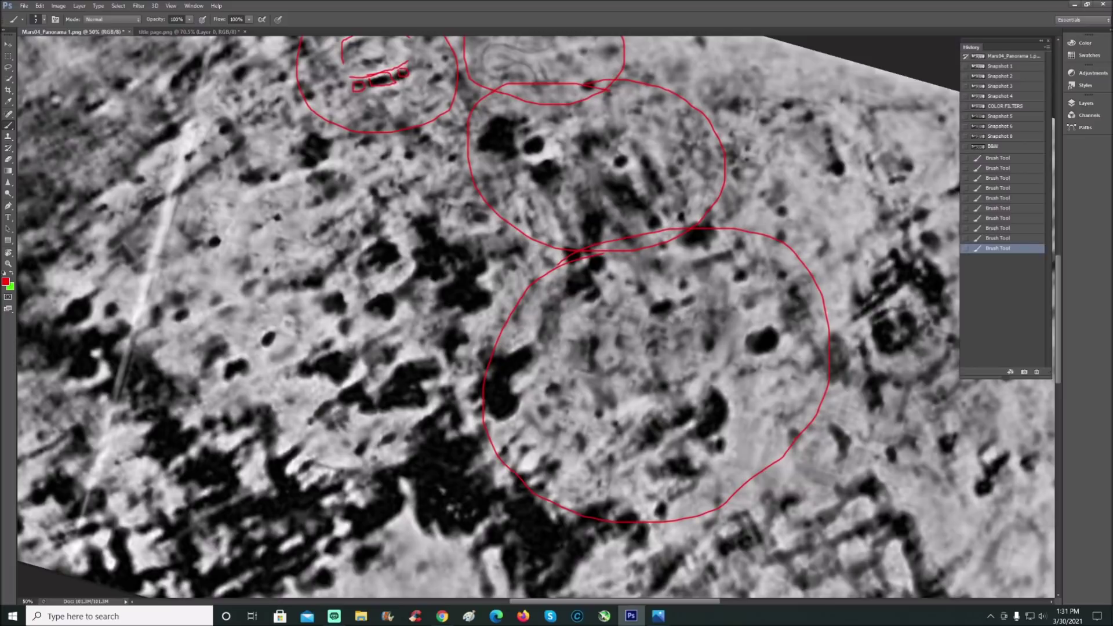
mouse_move(834, 381)
left_mouse_down()
mouse_move(863, 459)
mouse_move(846, 384)
left_mouse_up()
Step: Draw small red arrows inside the large circle pointing at dark crater features
scroll(750, 480, "down", 3)
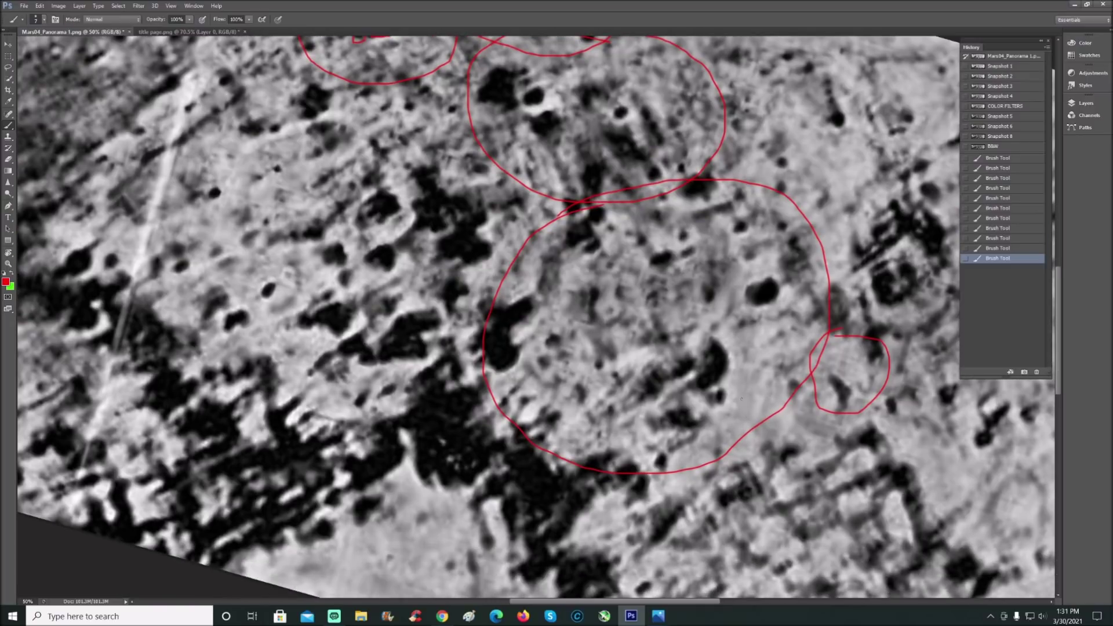
left_click_drag(751, 377, 739, 386)
left_click_drag(754, 410, 737, 429)
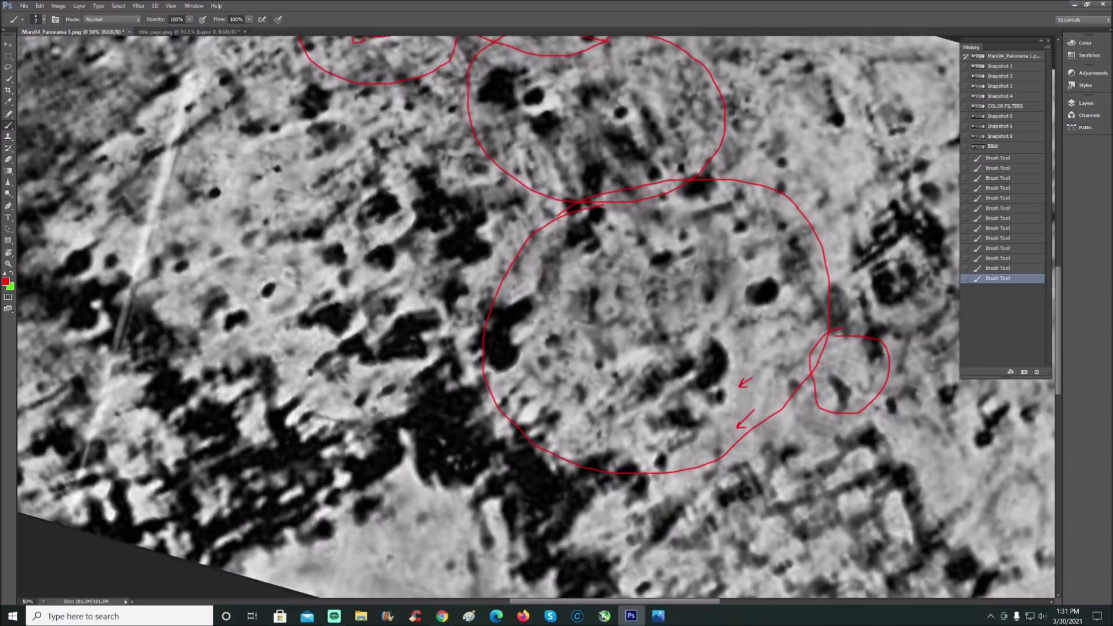
mouse_move(530, 317)
left_mouse_down()
mouse_move(579, 313)
mouse_move(553, 295)
mouse_move(603, 277)
left_mouse_up()
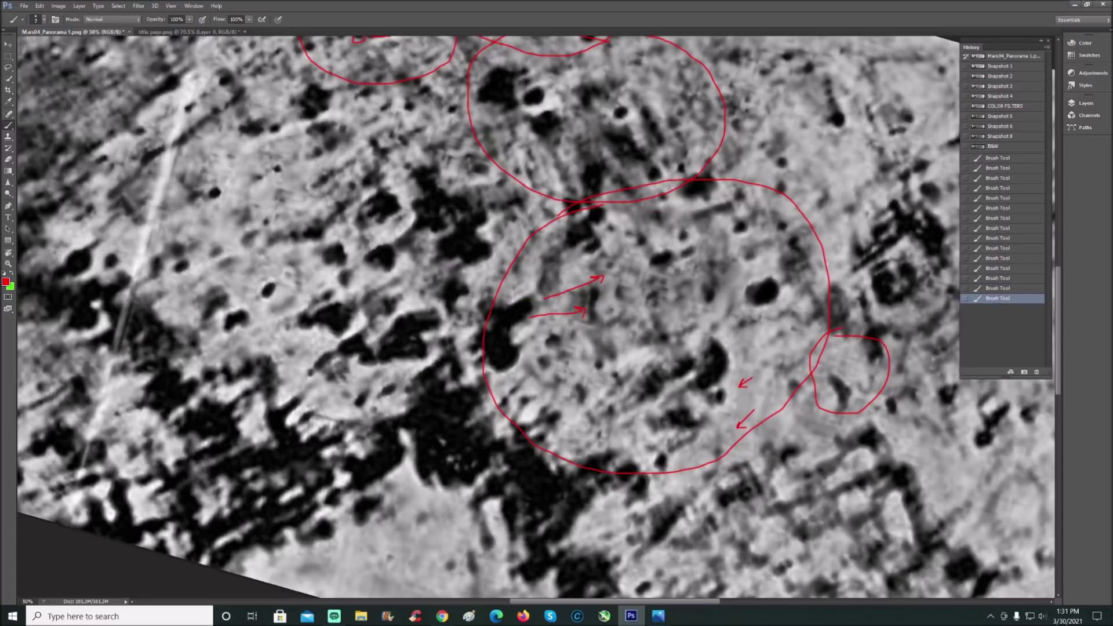
Step: Paint a hooked red arrow at a small dark feature, then zoom out to 33.3%
left_click_drag(709, 605, 659, 606)
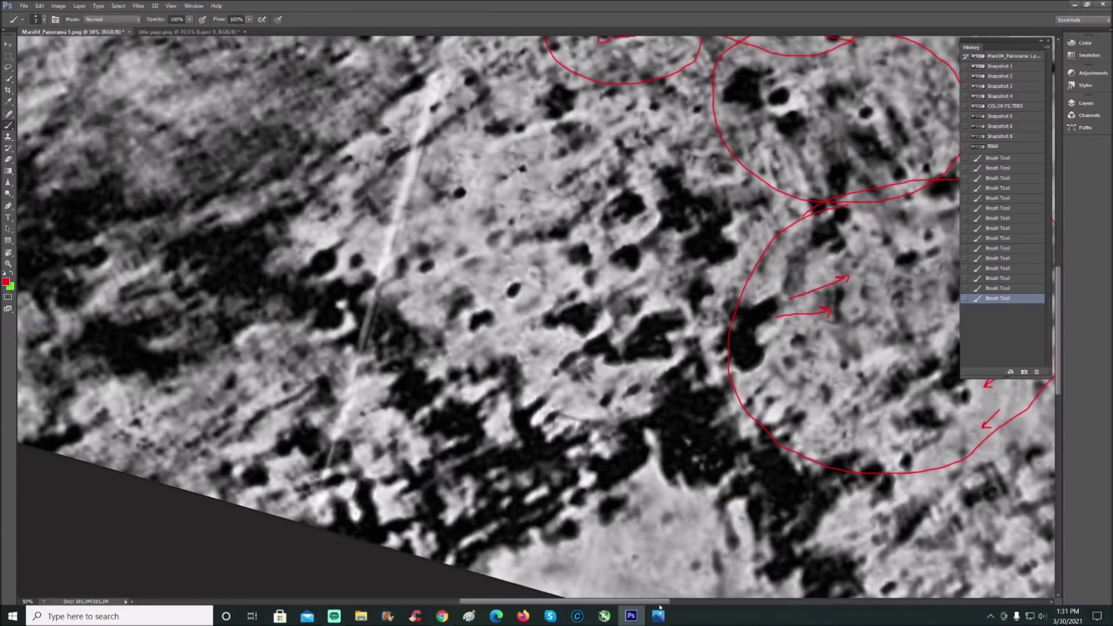
mouse_move(235, 408)
left_mouse_down()
mouse_move(293, 374)
mouse_move(312, 384)
mouse_move(250, 415)
mouse_move(243, 433)
left_mouse_up()
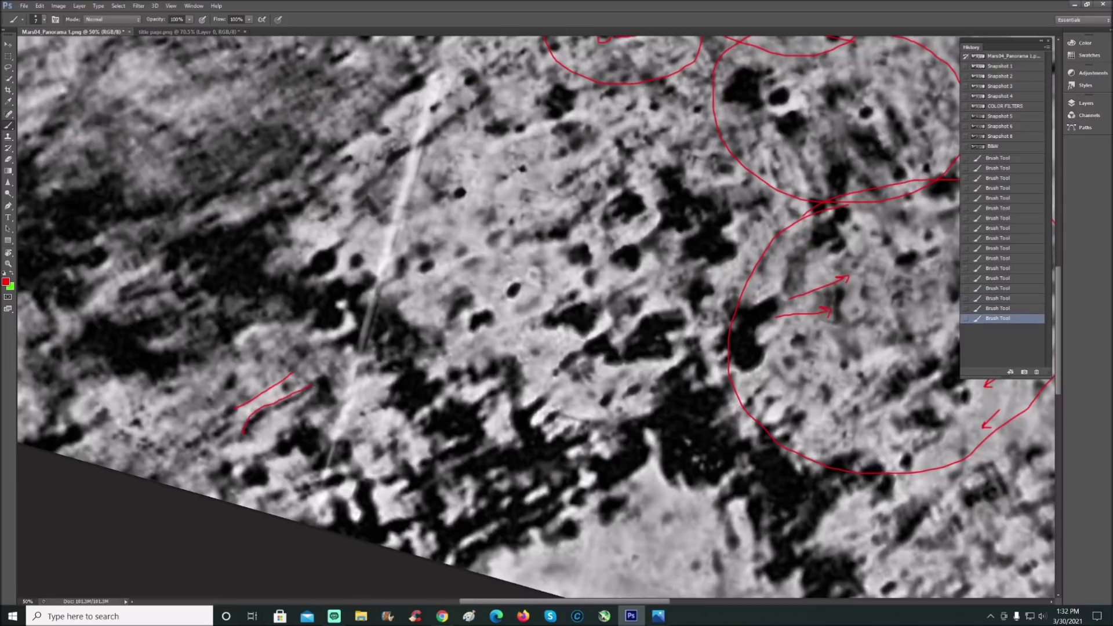
left_click_drag(318, 395, 290, 426)
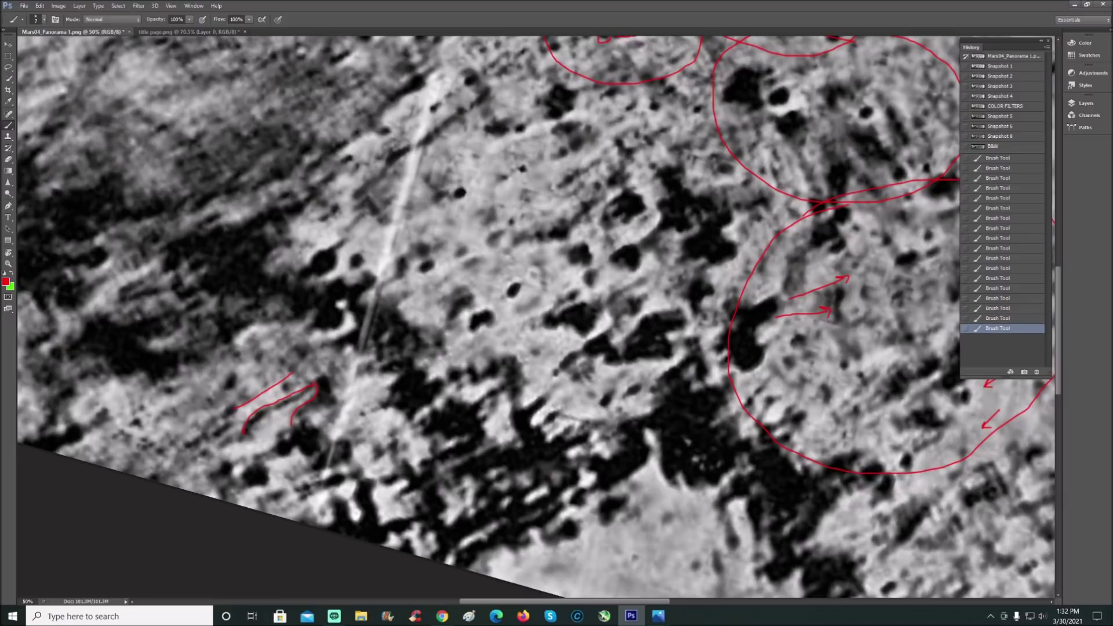
mouse_move(325, 376)
left_mouse_down()
mouse_move(331, 389)
mouse_move(294, 393)
left_mouse_up()
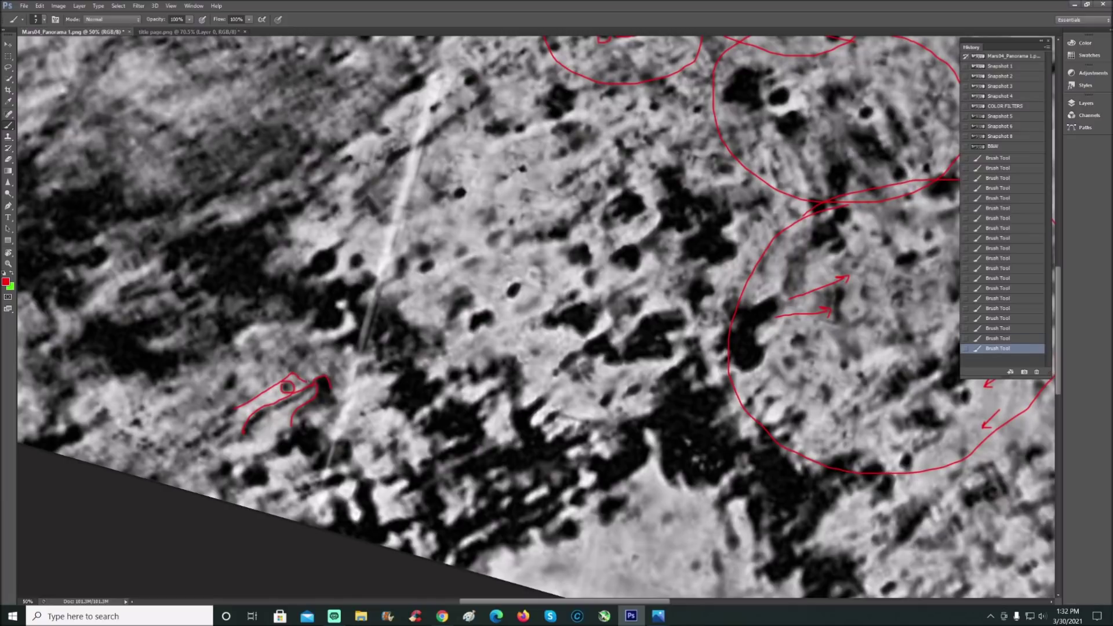
key("ctrl+minus")
Step: Loop the dark patch below the Mars04_Panorama 1 title in red, with a jagged line beneath
scroll(440, 404, "up", 3)
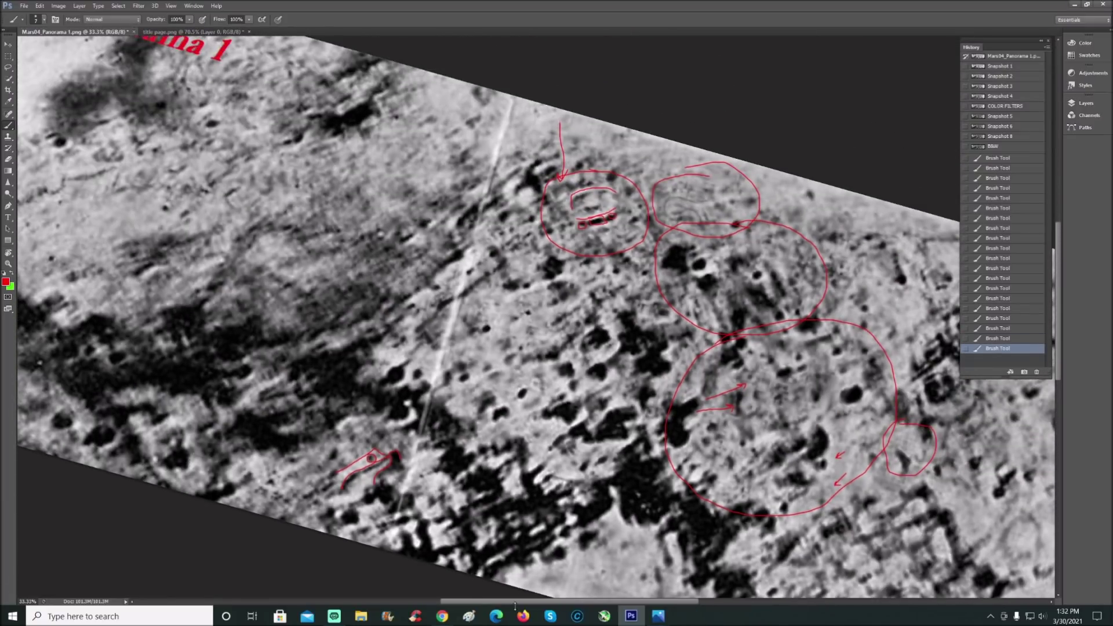
scroll(520, 607, "up", 5)
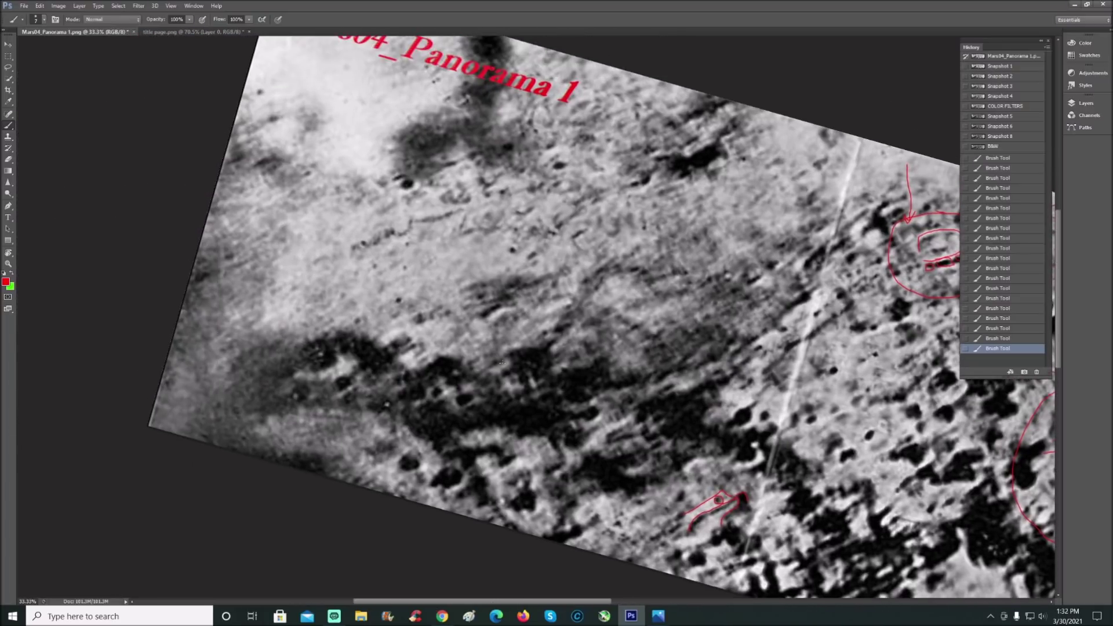
scroll(537, 316, "up", 1)
key("ctrl+plus")
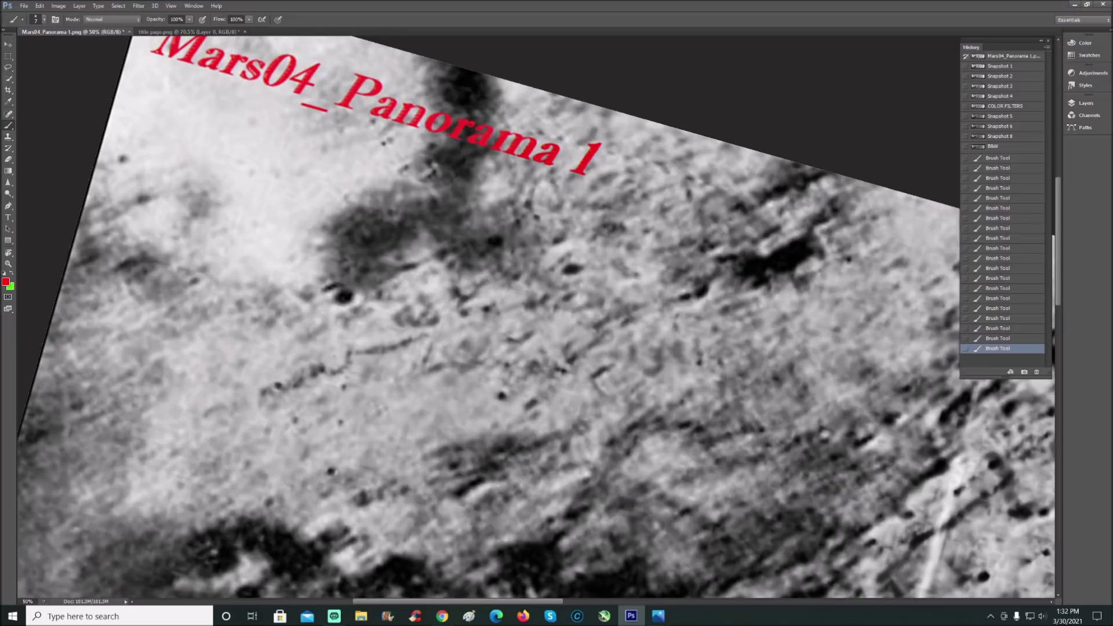
mouse_move(322, 364)
left_mouse_down()
mouse_move(348, 359)
mouse_move(421, 340)
mouse_move(417, 367)
mouse_move(427, 353)
mouse_move(425, 370)
mouse_move(456, 360)
left_mouse_up()
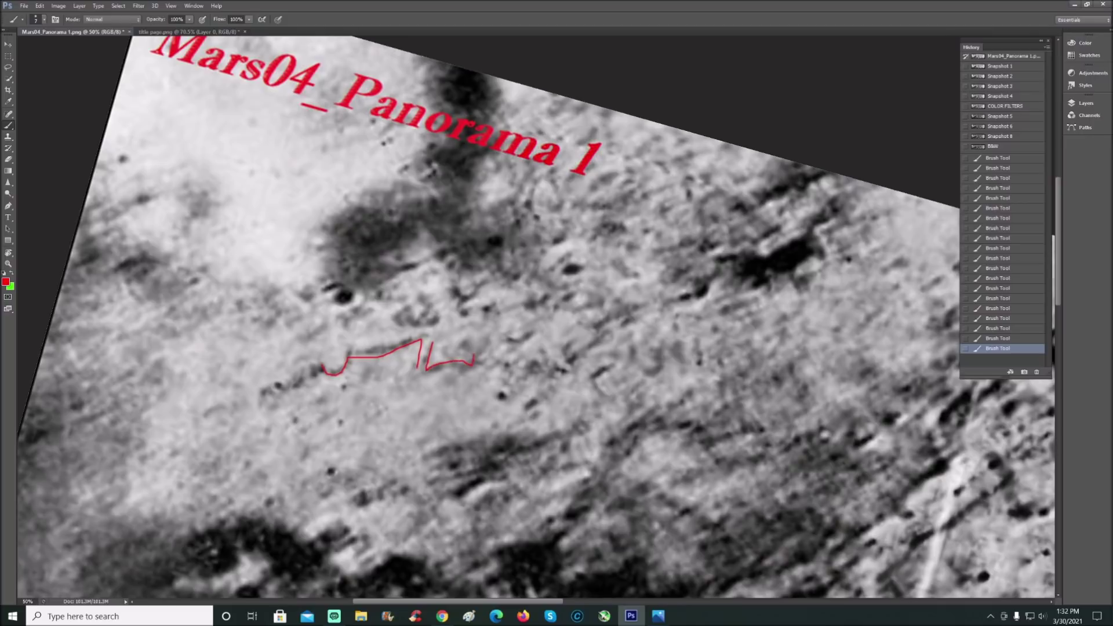
mouse_move(504, 176)
left_mouse_down()
mouse_move(365, 181)
mouse_move(385, 347)
mouse_move(574, 197)
mouse_move(458, 169)
left_mouse_up()
key("ctrl+minus")
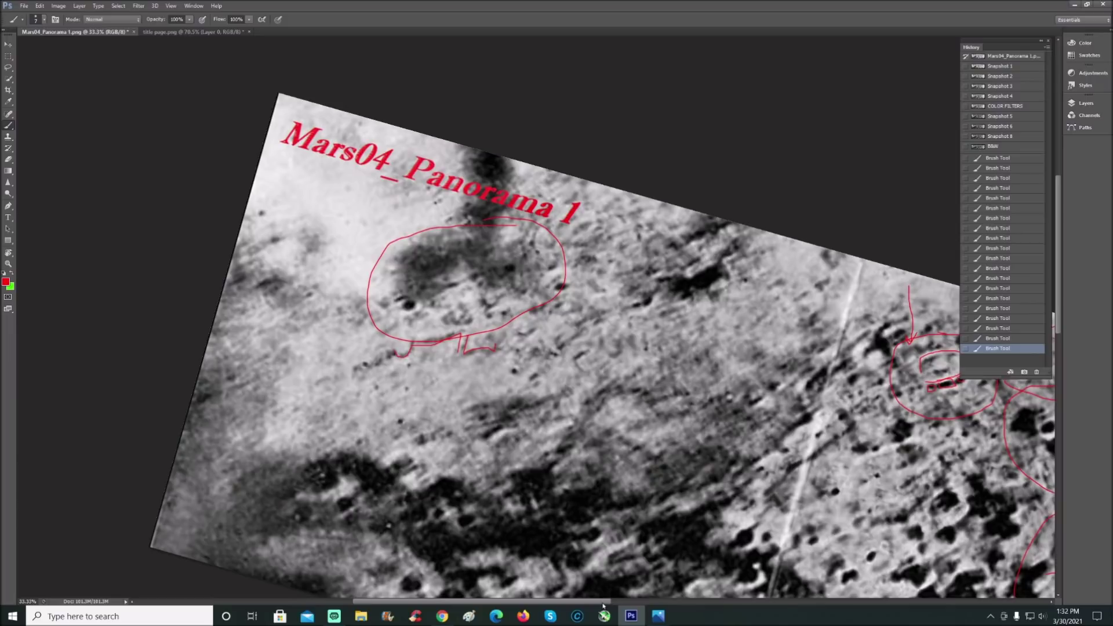
left_click_drag(604, 603, 725, 604)
scroll(533, 316, "down", 5)
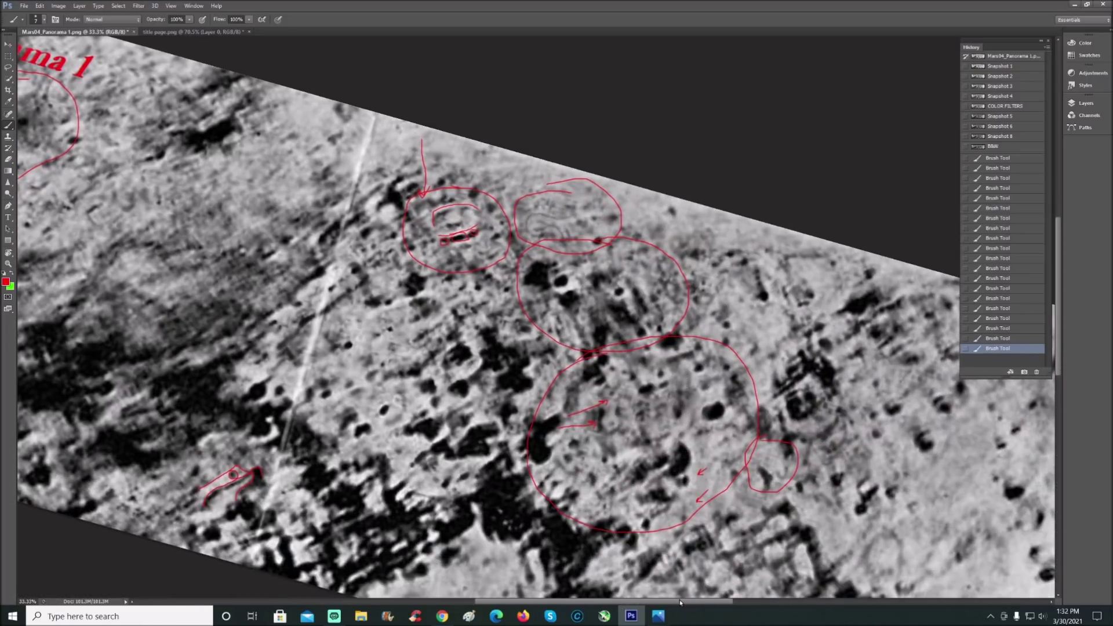
Step: Loop the squarish dark structure in red with an arrow, then revert to Snapshot 1
left_click_drag(680, 603, 747, 603)
scroll(669, 489, "down", 3)
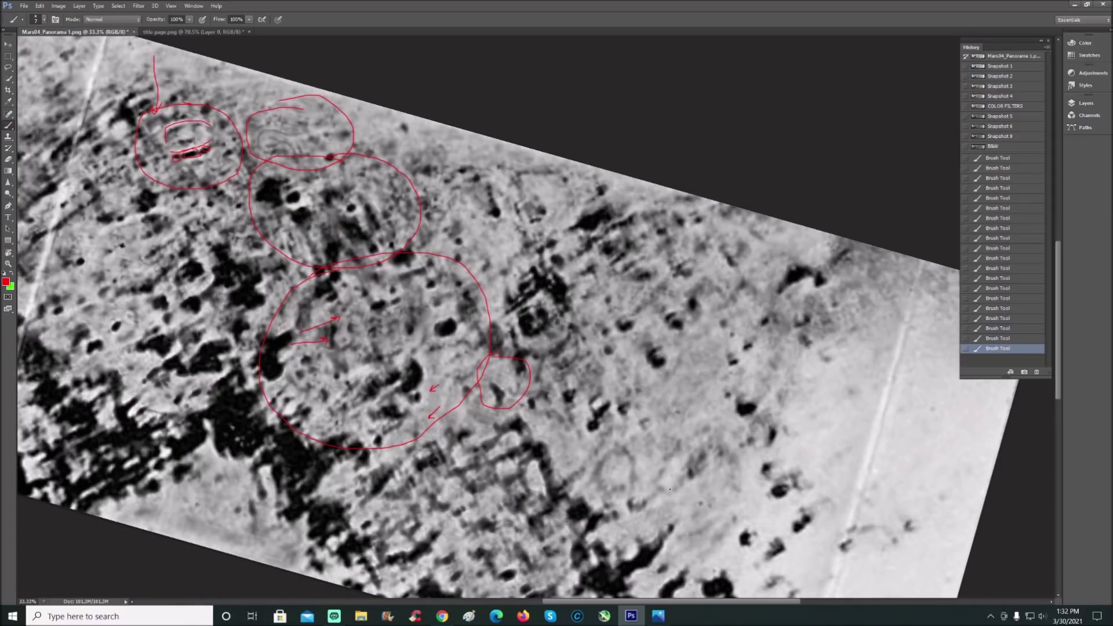
key("ctrl+plus")
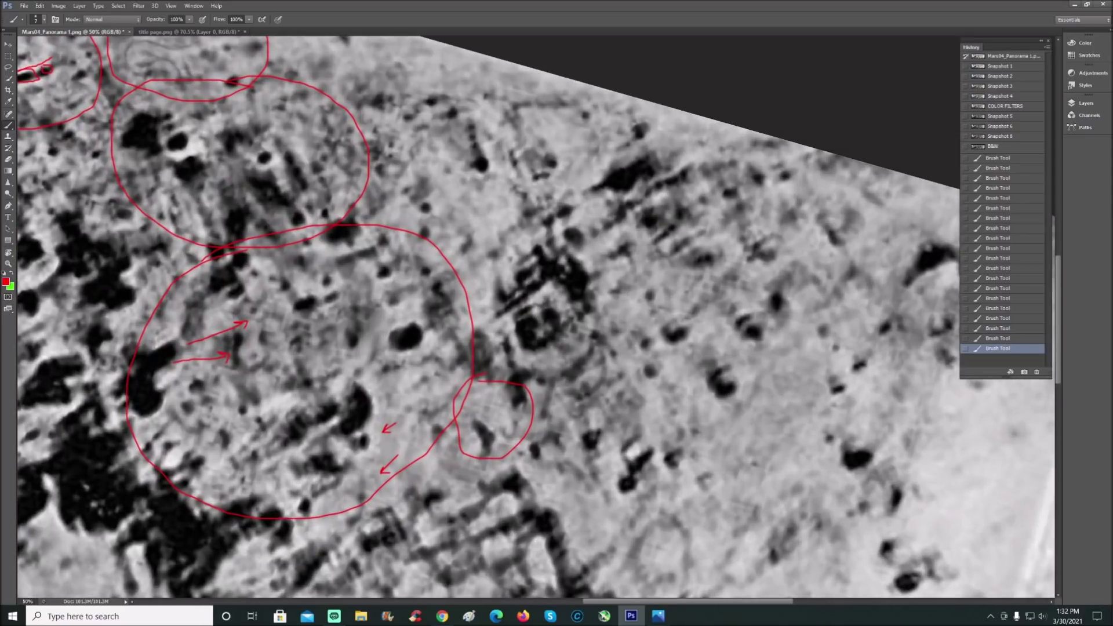
mouse_move(586, 235)
left_mouse_down()
mouse_move(509, 246)
mouse_move(482, 348)
mouse_move(613, 490)
mouse_move(672, 298)
mouse_move(560, 215)
left_mouse_up()
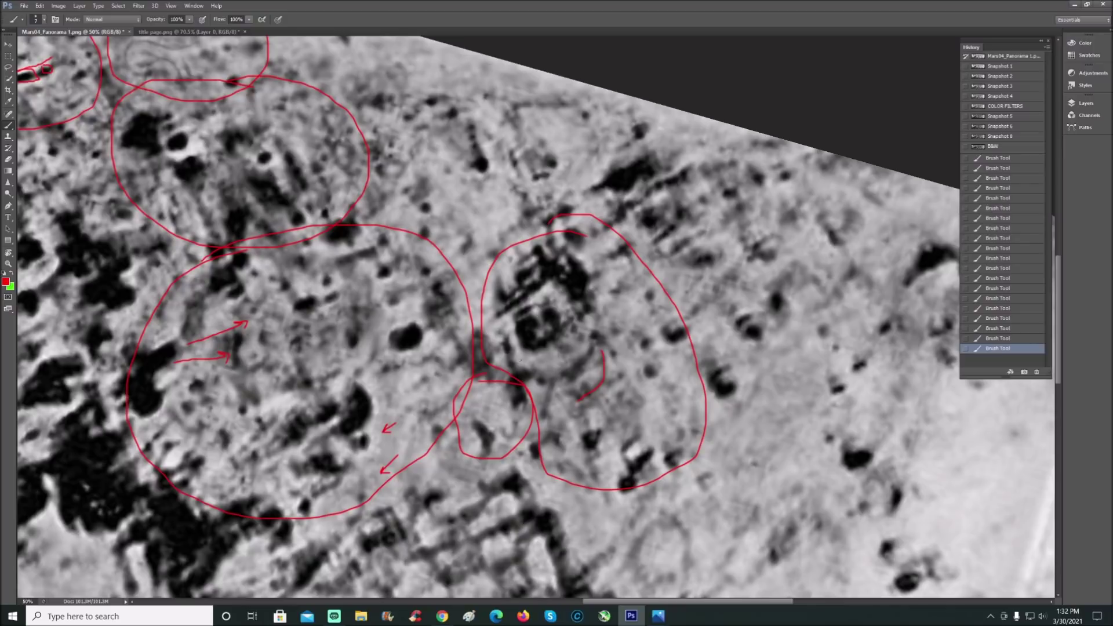
left_click_drag(535, 372, 591, 338)
left_click_drag(737, 320, 617, 355)
left_click(1029, 67)
Step: Bracket the squarish crater with two red curves, zoom out, then return to the B&W state
mouse_move(600, 348)
left_mouse_down()
mouse_move(605, 383)
mouse_move(579, 399)
left_mouse_up()
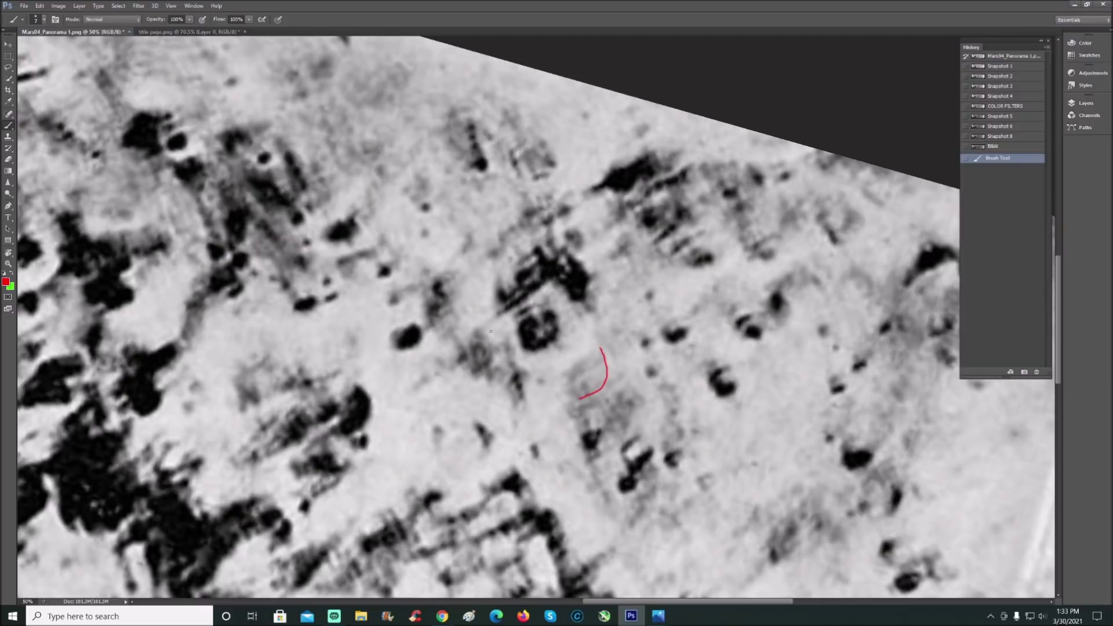
mouse_move(498, 337)
left_mouse_down()
mouse_move(509, 366)
mouse_move(534, 374)
mouse_move(583, 358)
mouse_move(592, 332)
mouse_move(557, 291)
left_mouse_up()
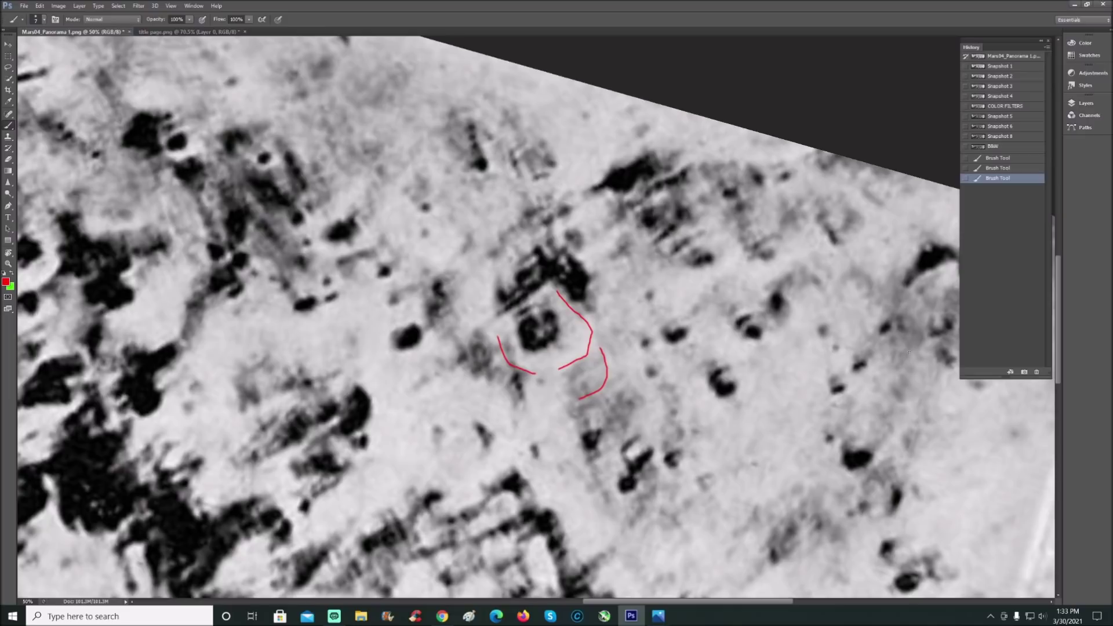
key("ctrl+minus")
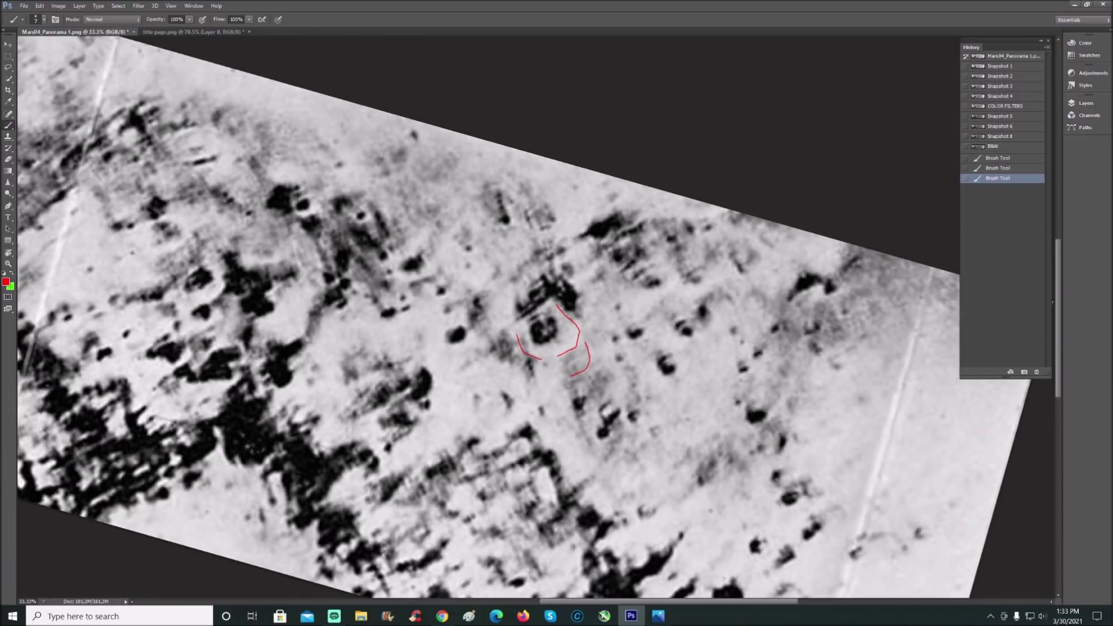
left_click(1014, 147)
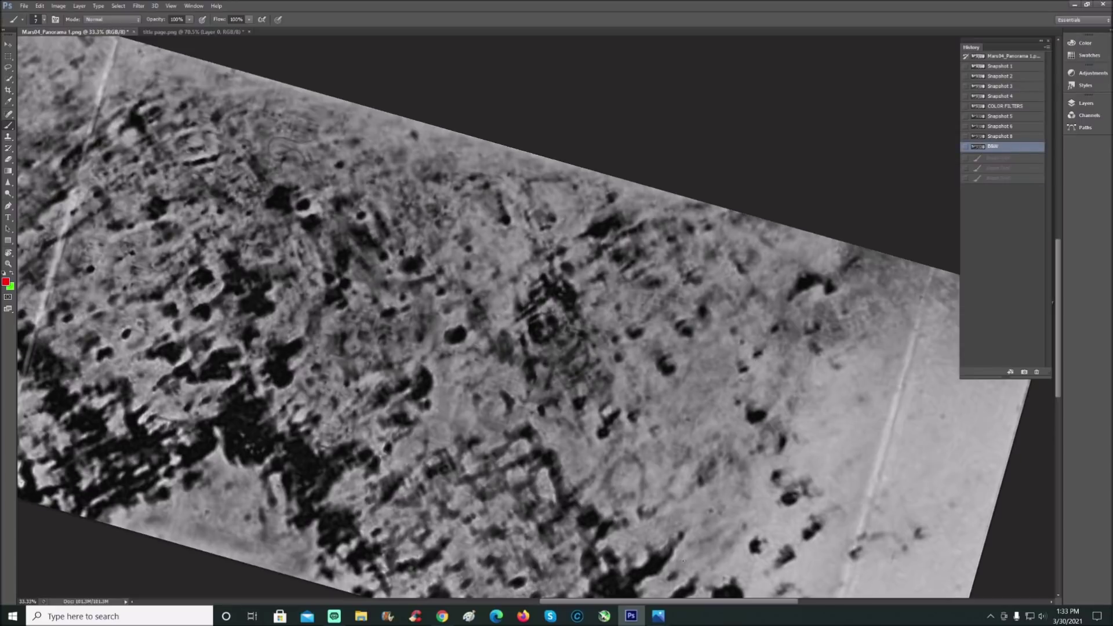
Step: Pan the canvas and load Snapshot 8 to show the sepia-toned panorama
left_click_drag(452, 101, 649, 144)
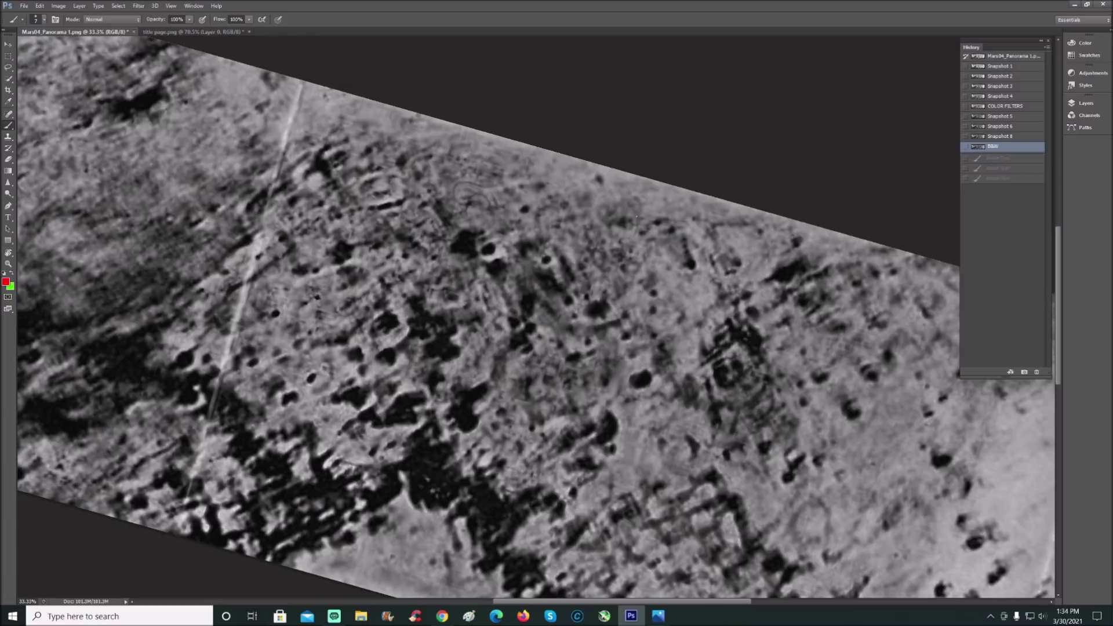
left_click(1014, 136)
scroll(562, 320, "up", 2)
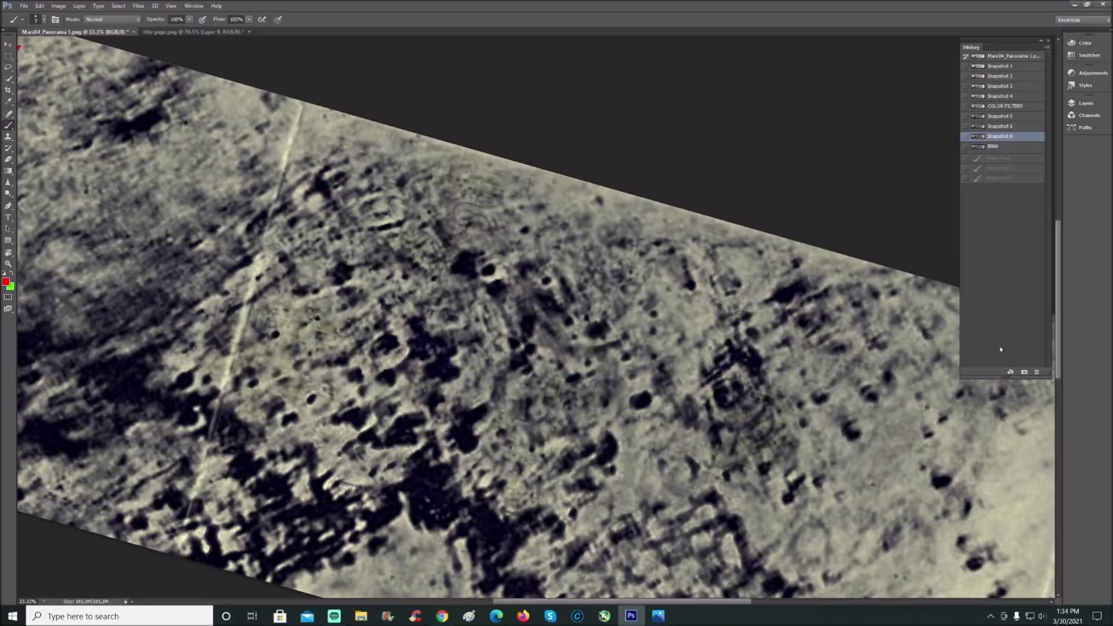
Step: Shrink the History panel, draw a red oval and arrow, then revert to the grey B&W state
left_click_drag(1003, 378, 1009, 192)
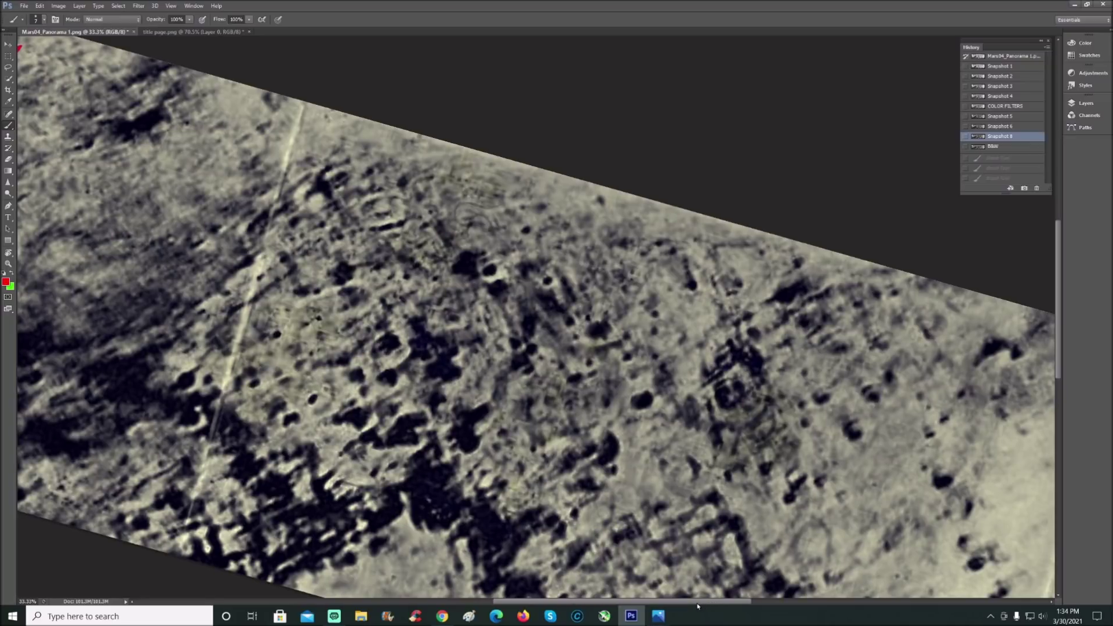
left_click_drag(694, 601, 637, 603)
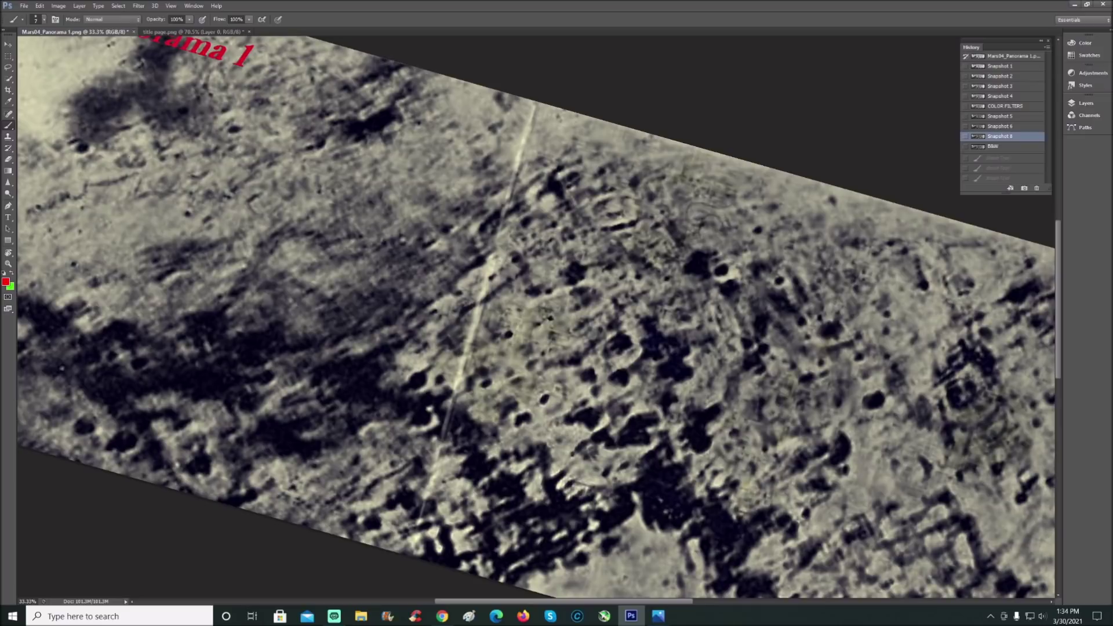
mouse_move(84, 143)
left_mouse_down()
mouse_move(138, 237)
mouse_move(199, 173)
mouse_move(139, 141)
mouse_move(81, 146)
left_mouse_up()
mouse_move(88, 243)
left_mouse_down()
mouse_move(104, 193)
mouse_move(117, 220)
left_mouse_up()
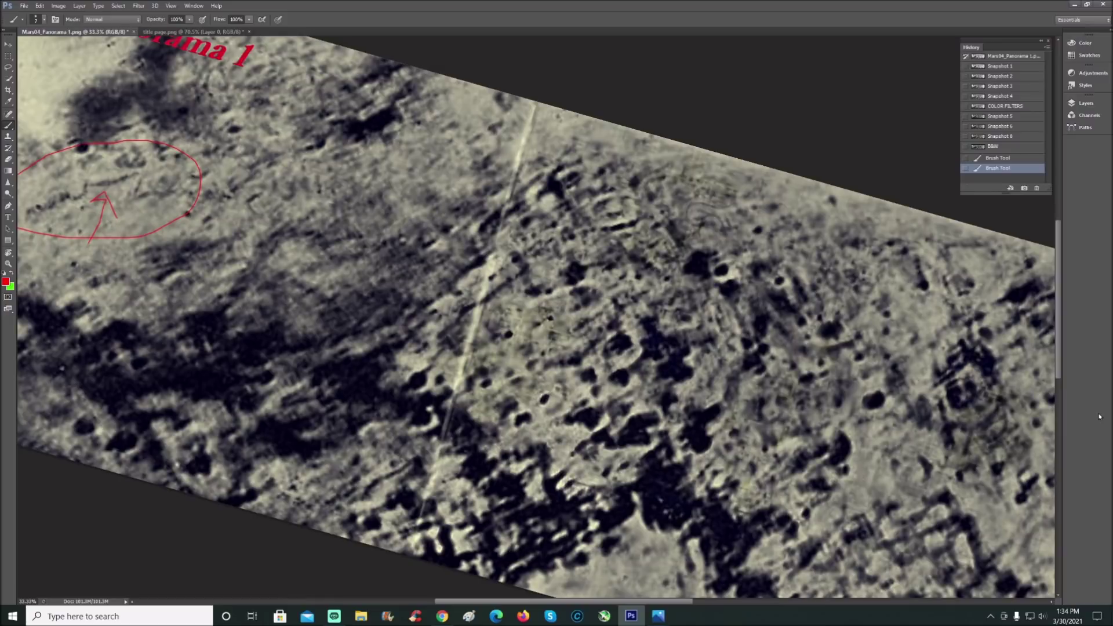
left_click(1020, 153)
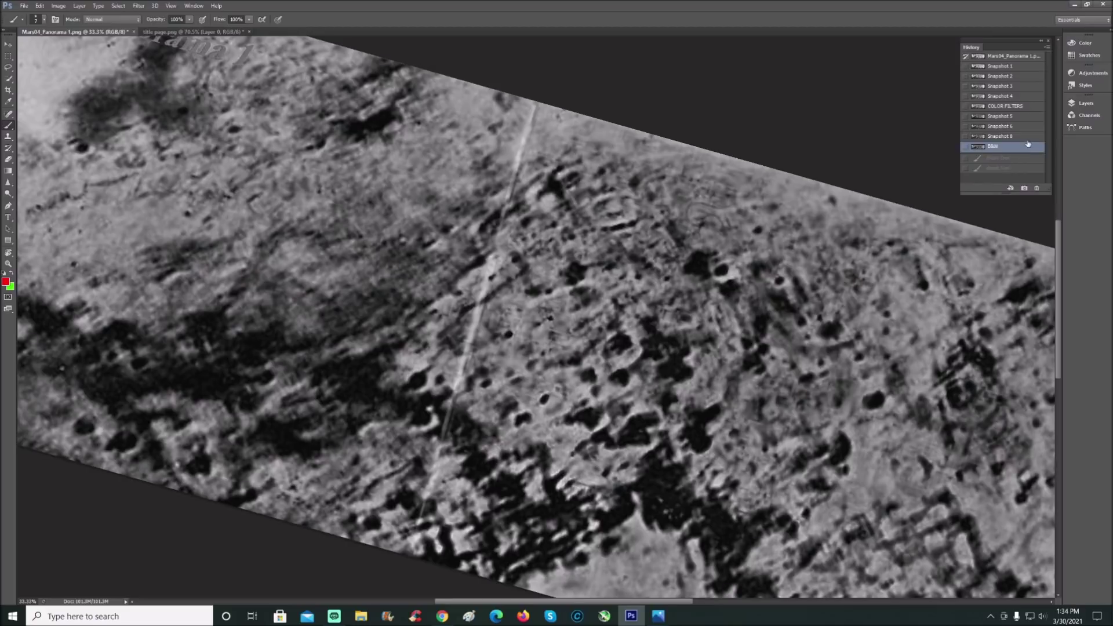
Step: Redo to the brighter version, box the feature in red, save it as Snapshot 9, then return to B&W
key("ctrl+shift+z")
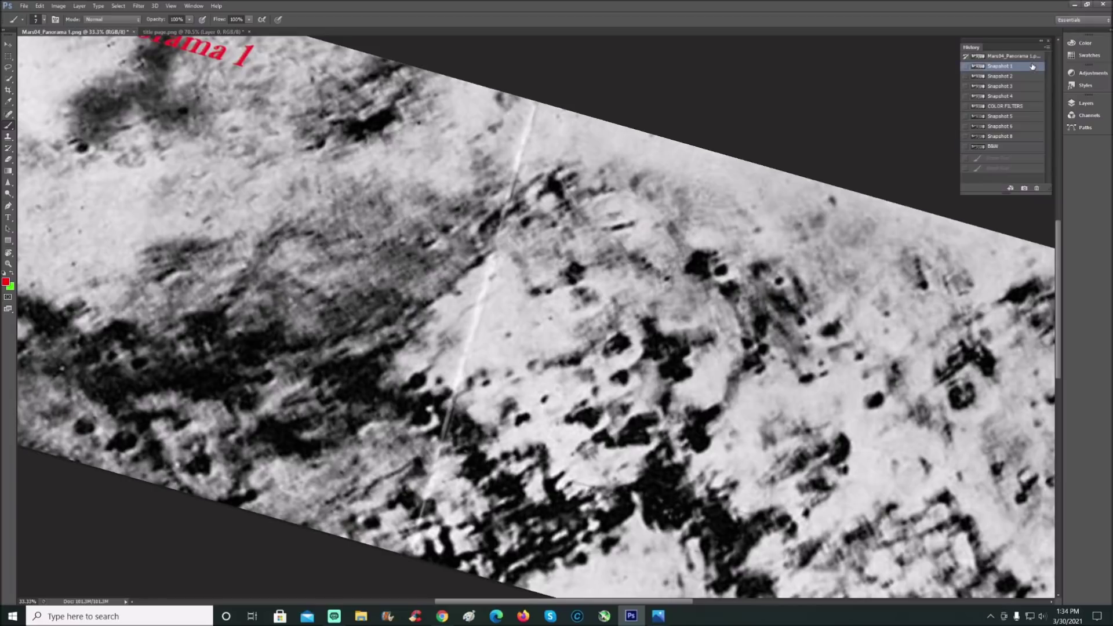
key("ctrl+shift+z")
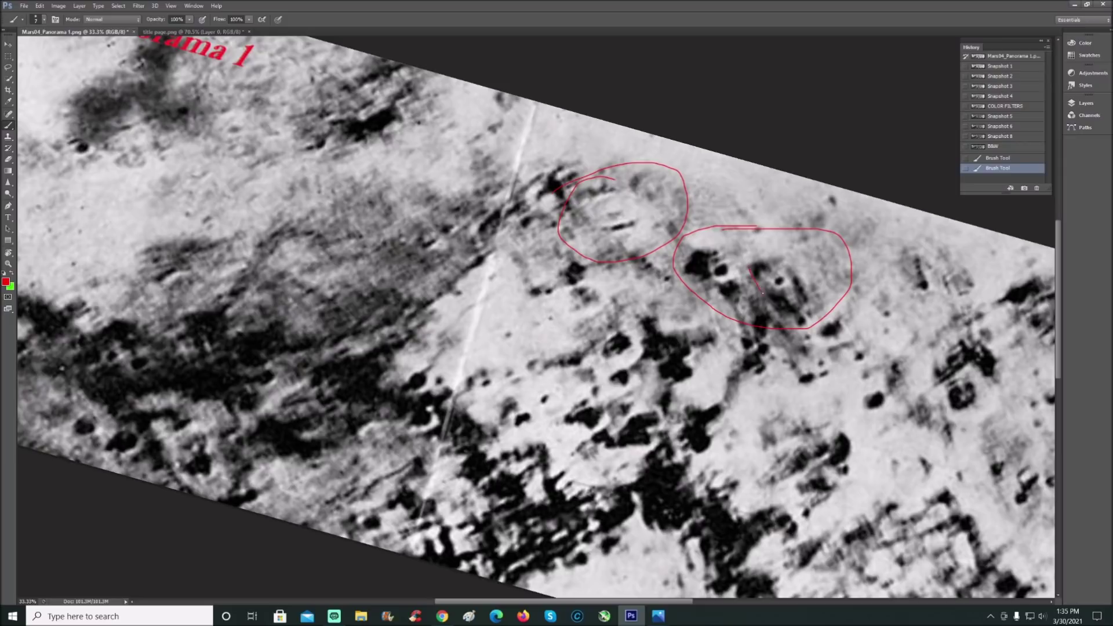
left_click_drag(777, 312, 784, 318)
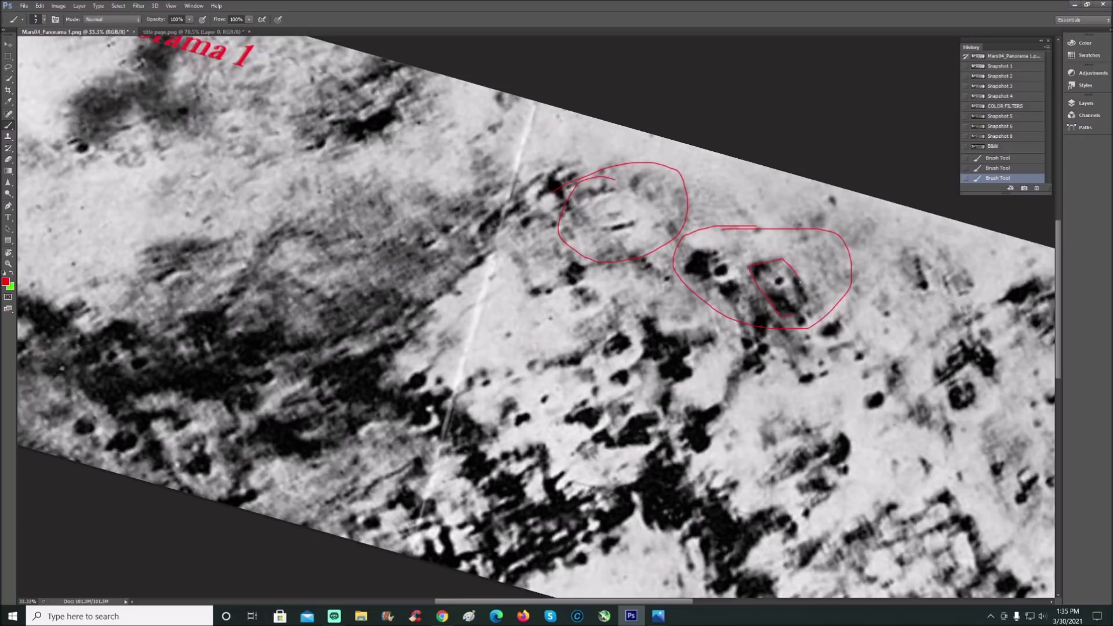
left_click_drag(805, 314, 810, 324)
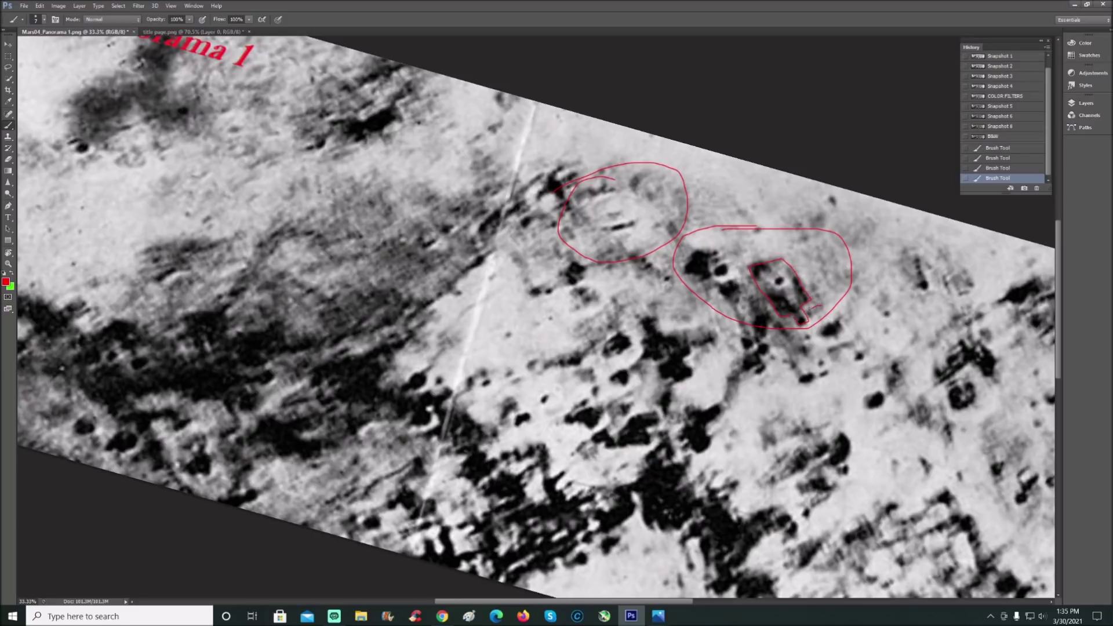
left_click_drag(806, 314, 809, 316)
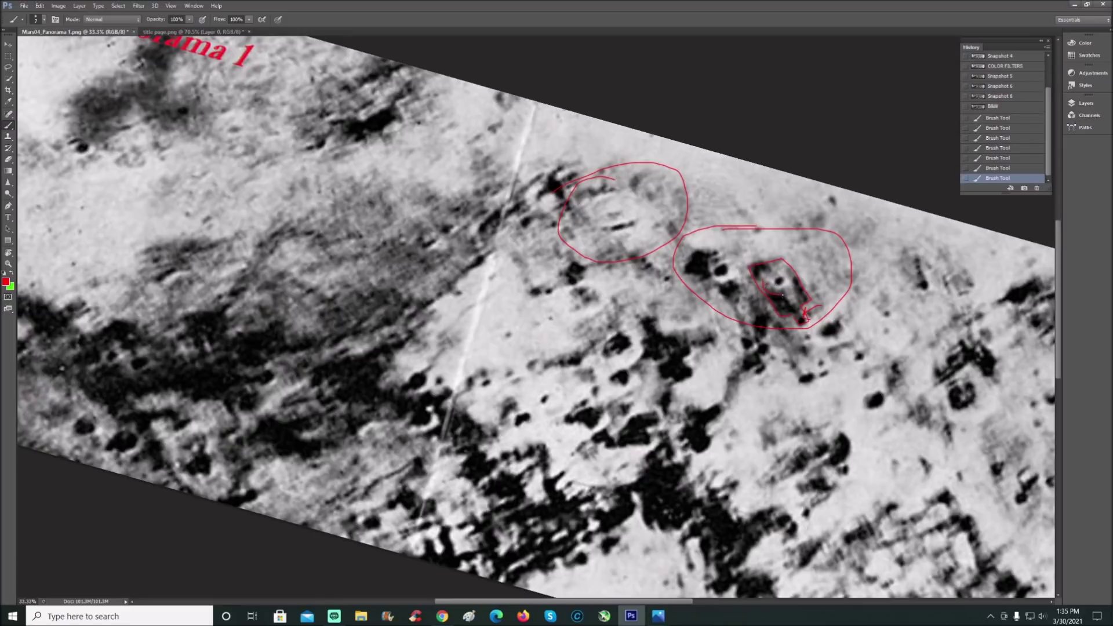
left_click(1024, 188)
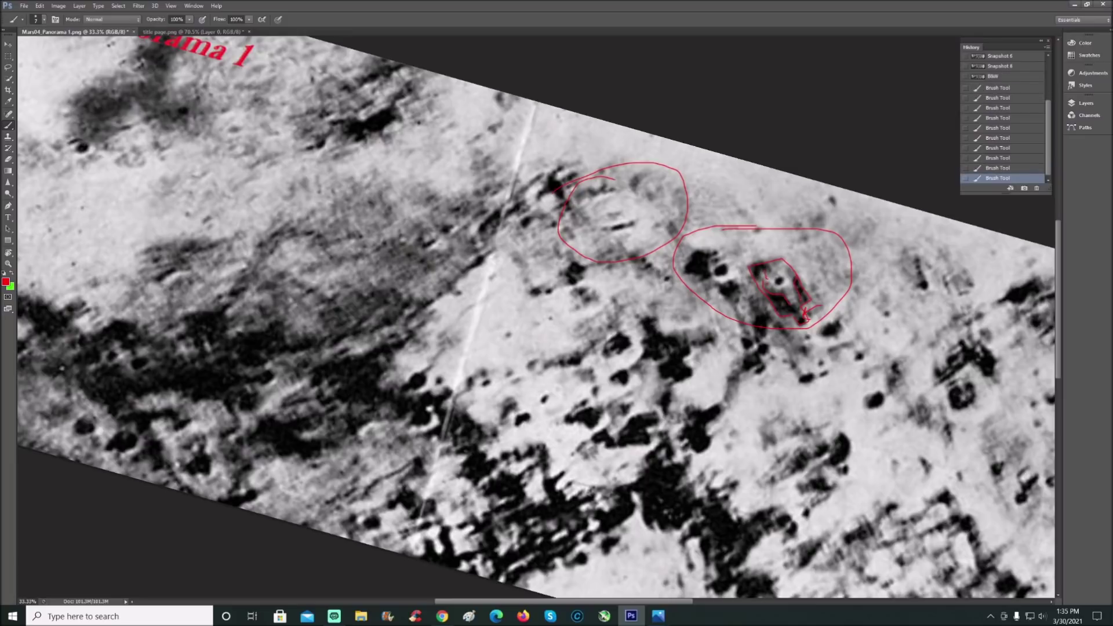
left_click(1019, 76)
Step: Switch the panorama to Snapshot 1, the bright high-contrast titled version without red circles
scroll(970, 99, "up", 3)
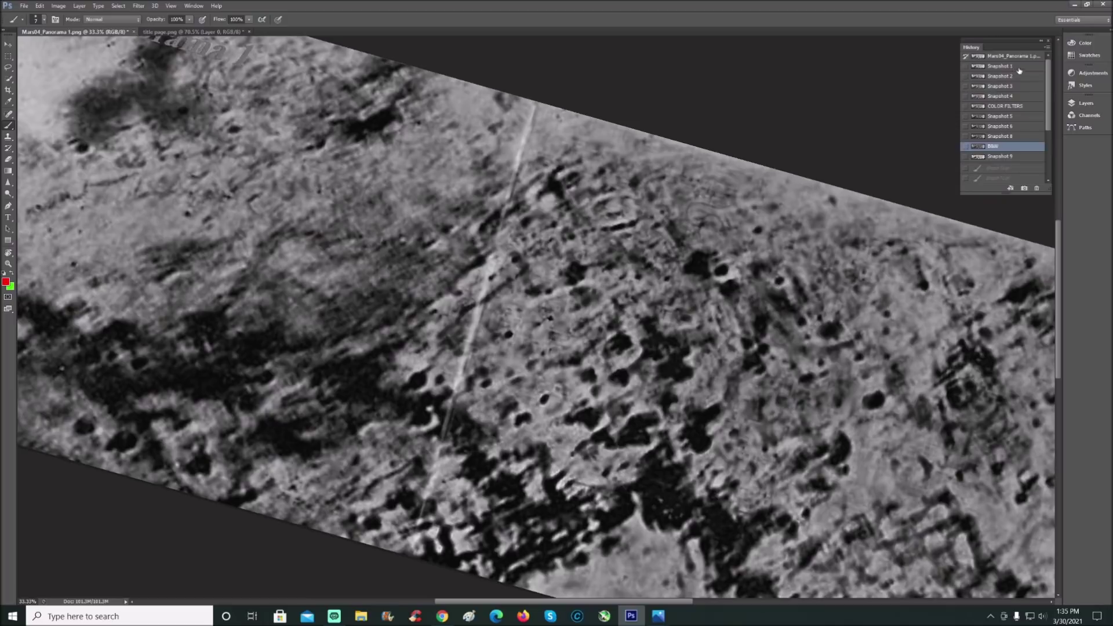
left_click(1020, 68)
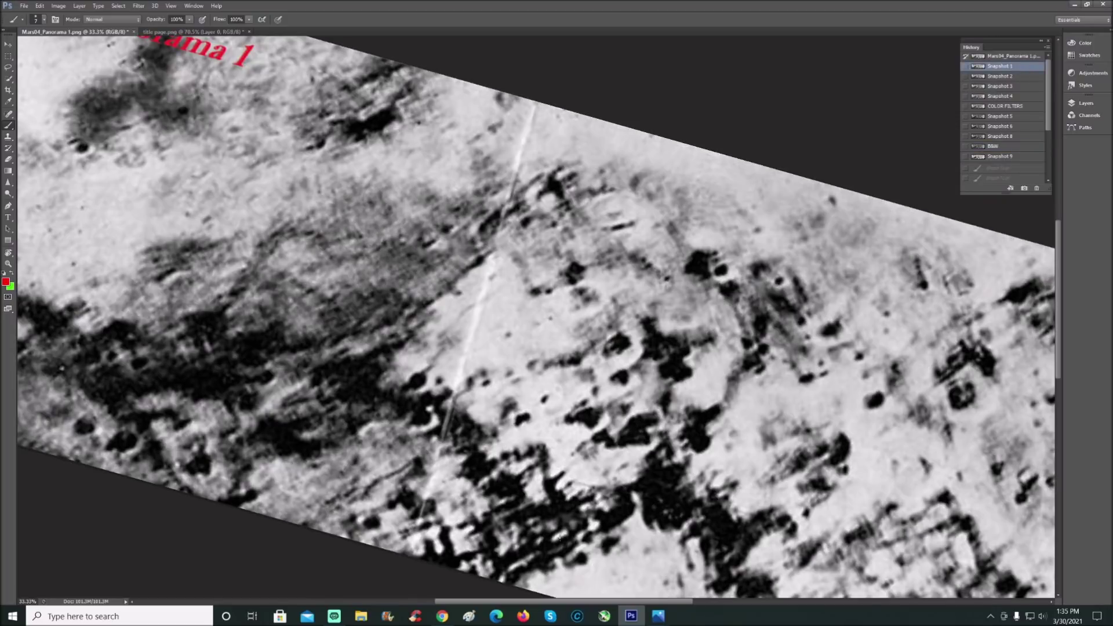